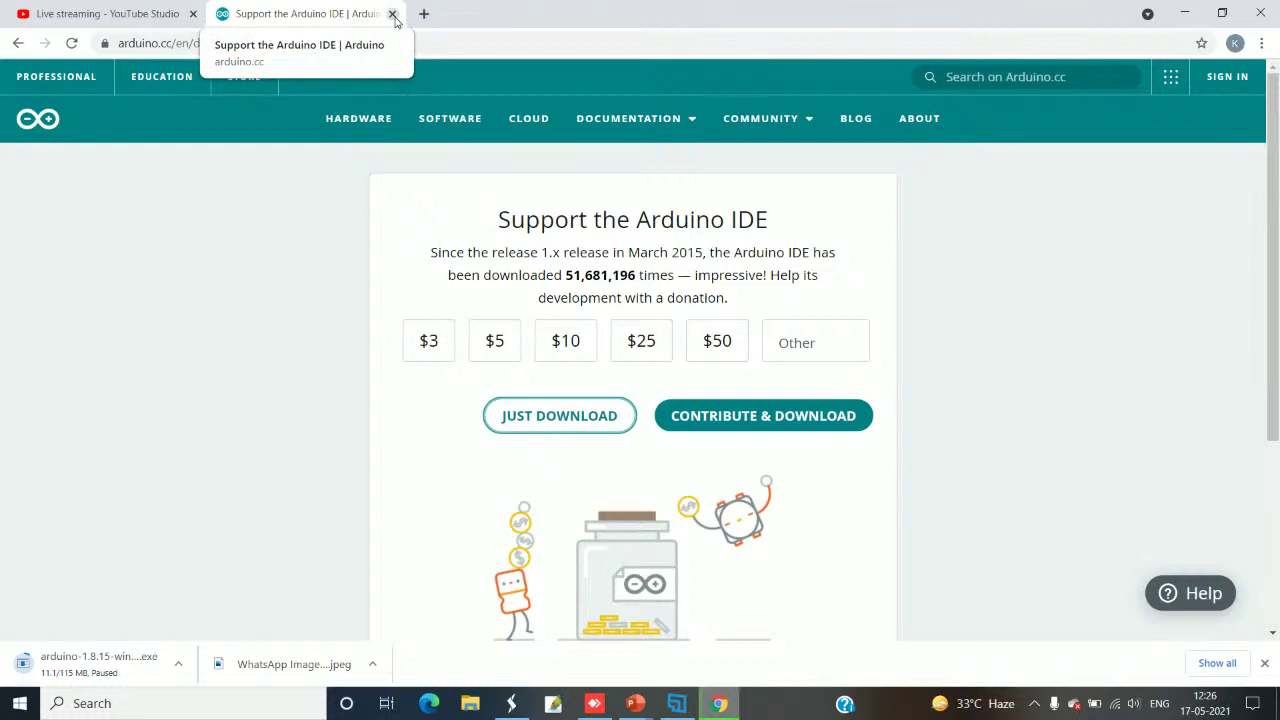
- Close the Arduino download page, search Google for tinkercad in a new tab, and open the Tinkercad site
left_click(392, 14)
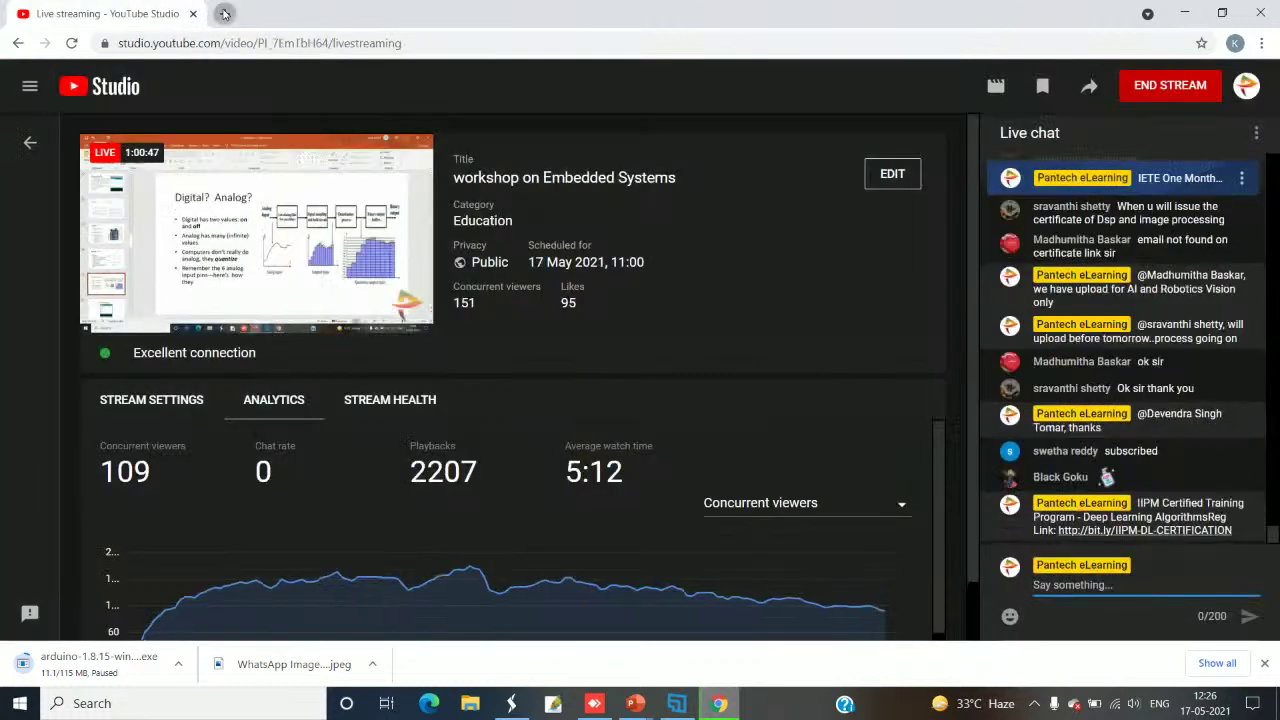
left_click(225, 14)
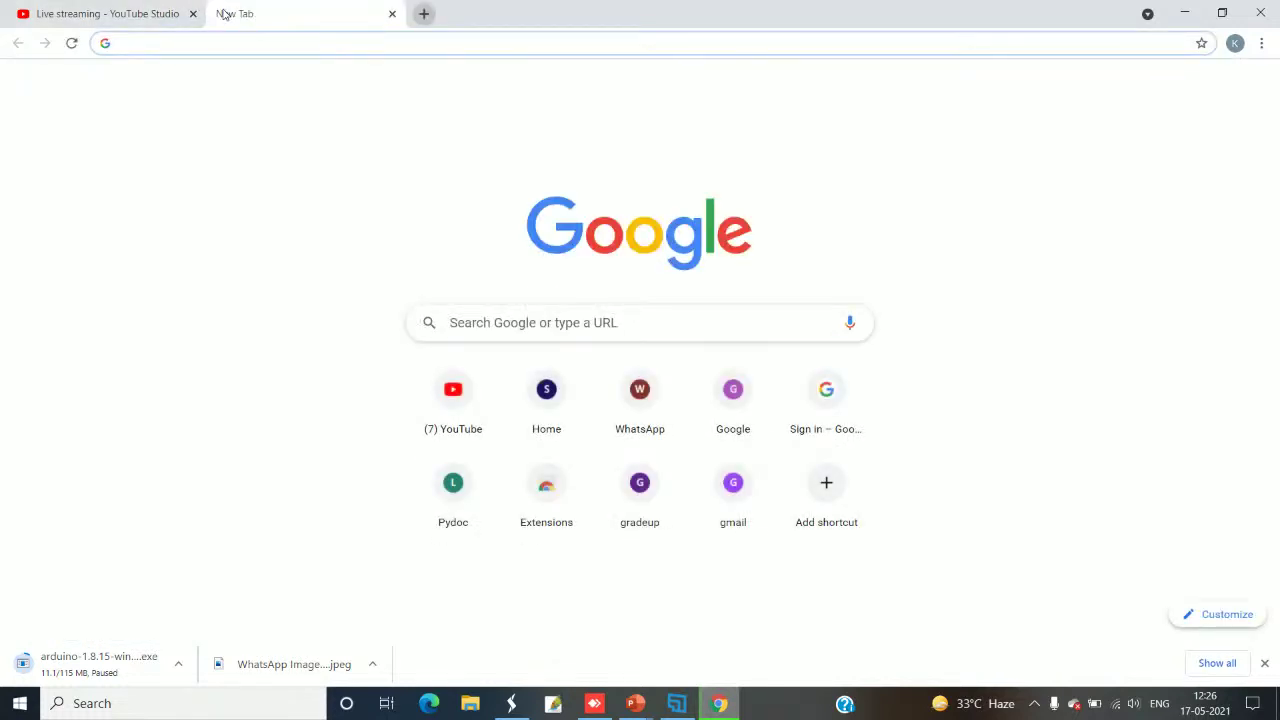
type("thin")
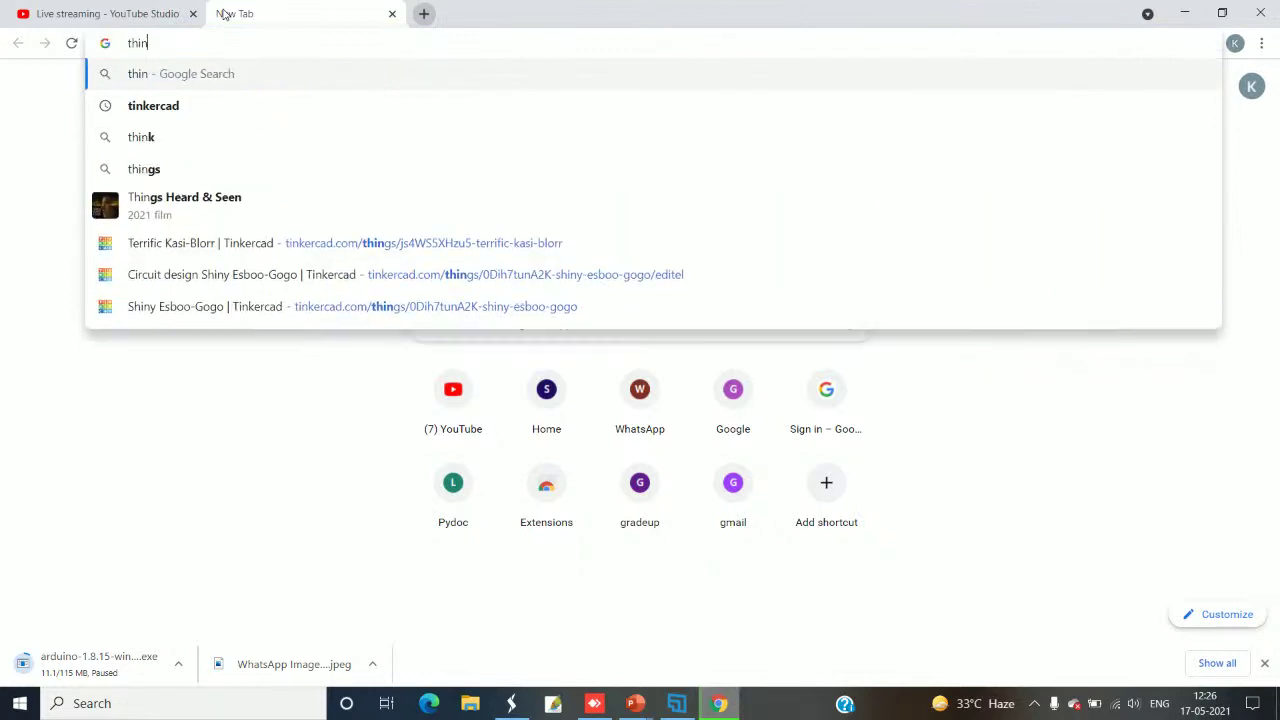
type("ker")
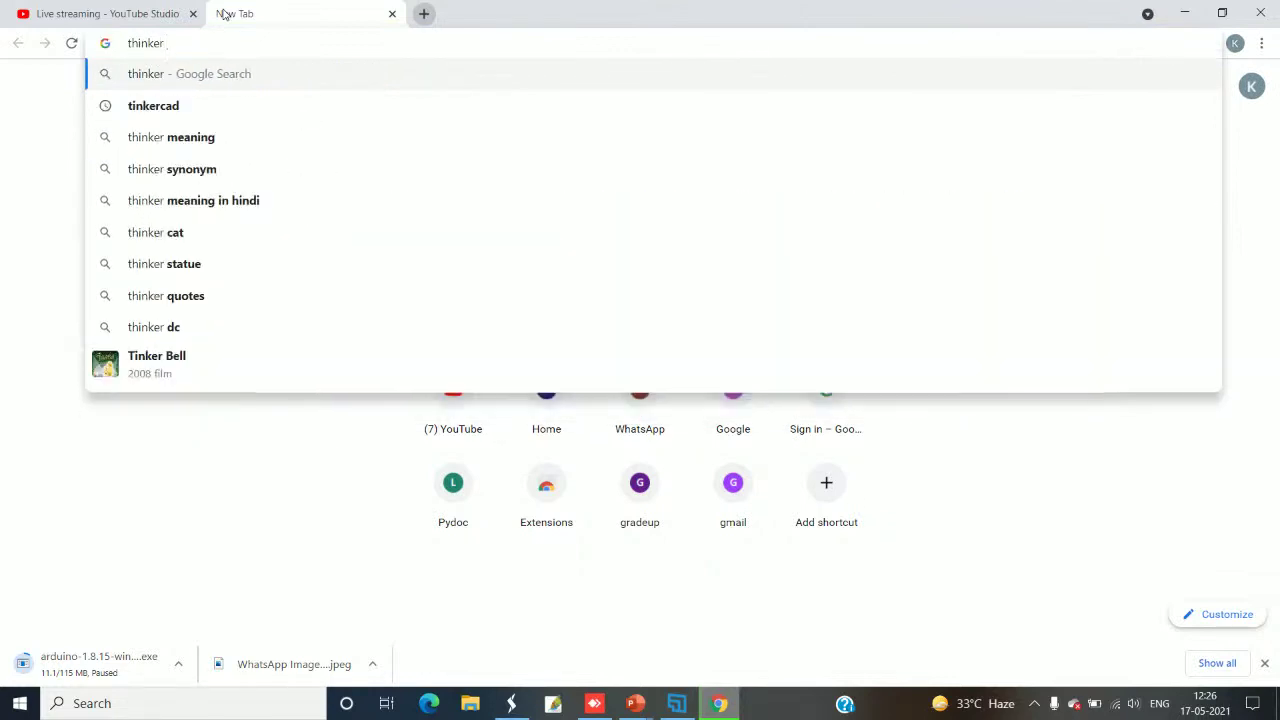
key("BackSpace")
key("Down")
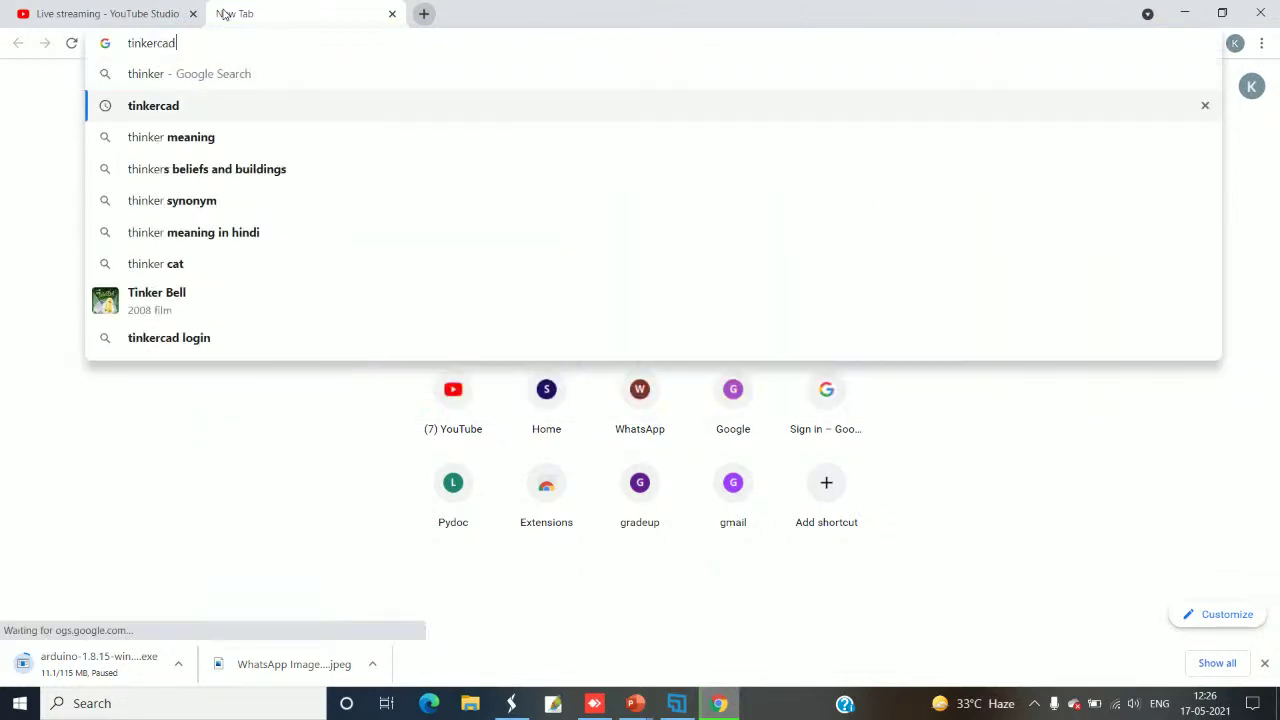
key("Return")
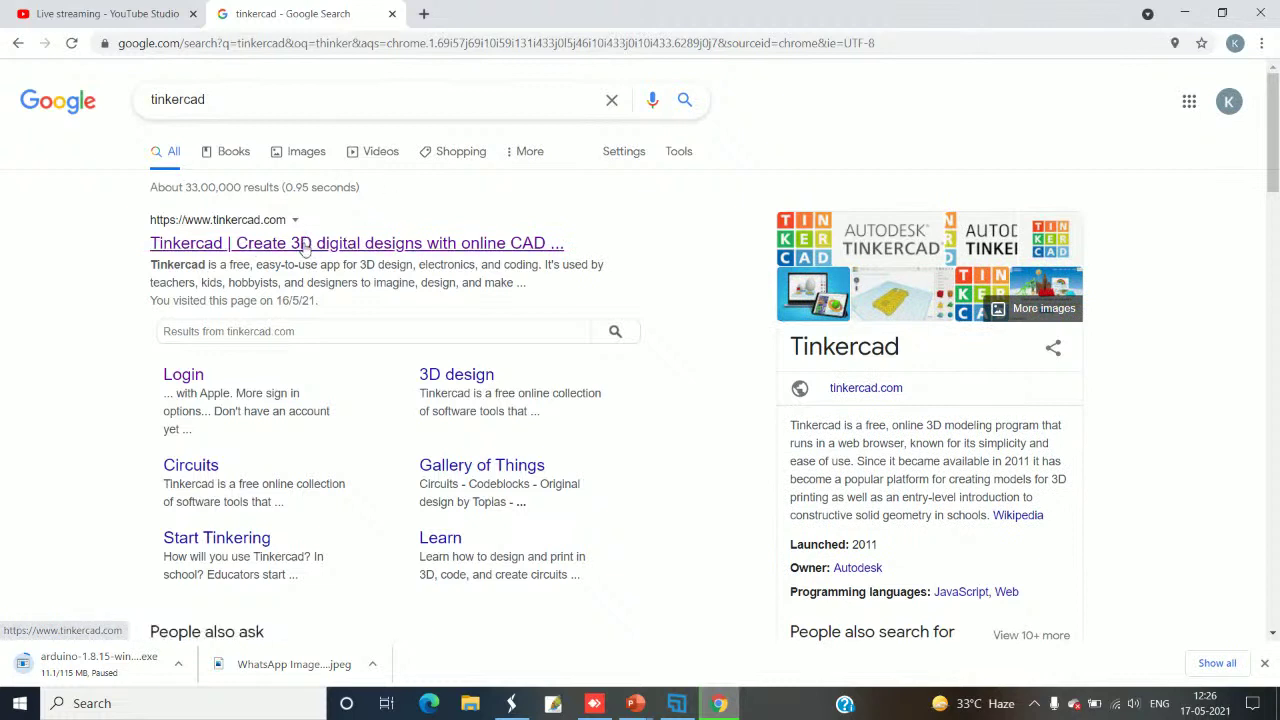
left_click(305, 246)
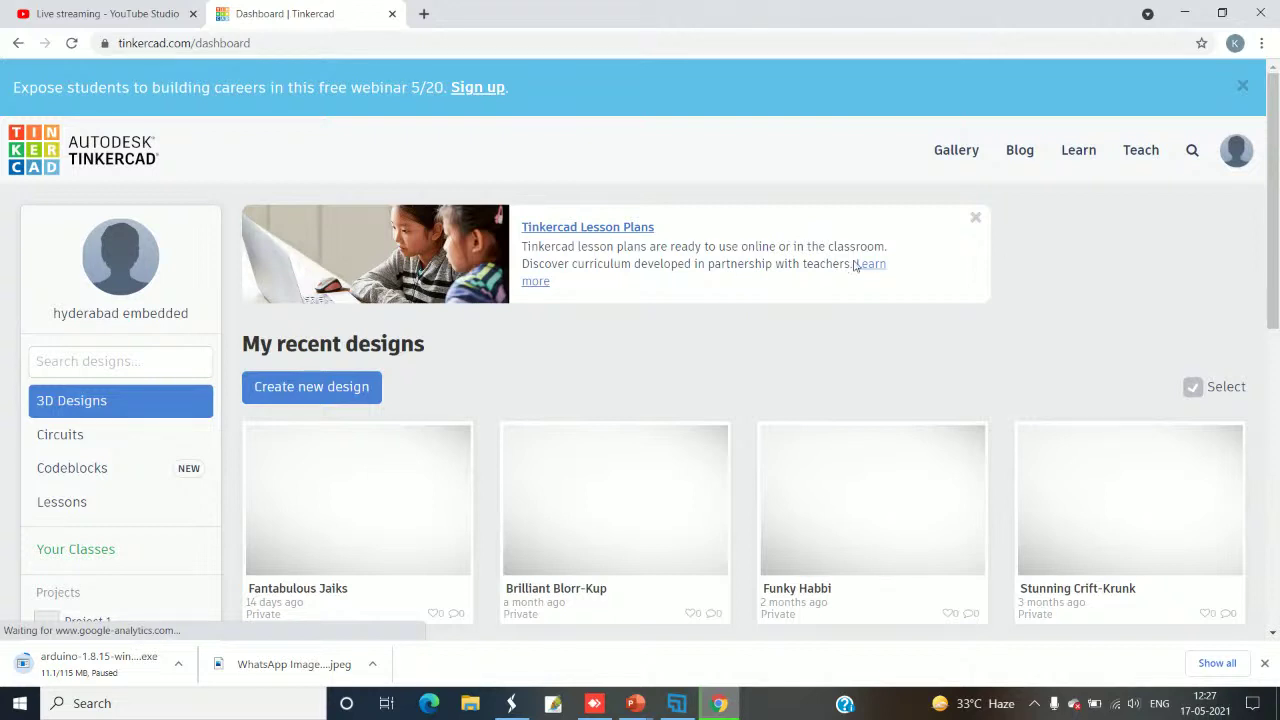
- Show the account's Circuits designs on the Tinkercad dashboard
left_click(141, 424)
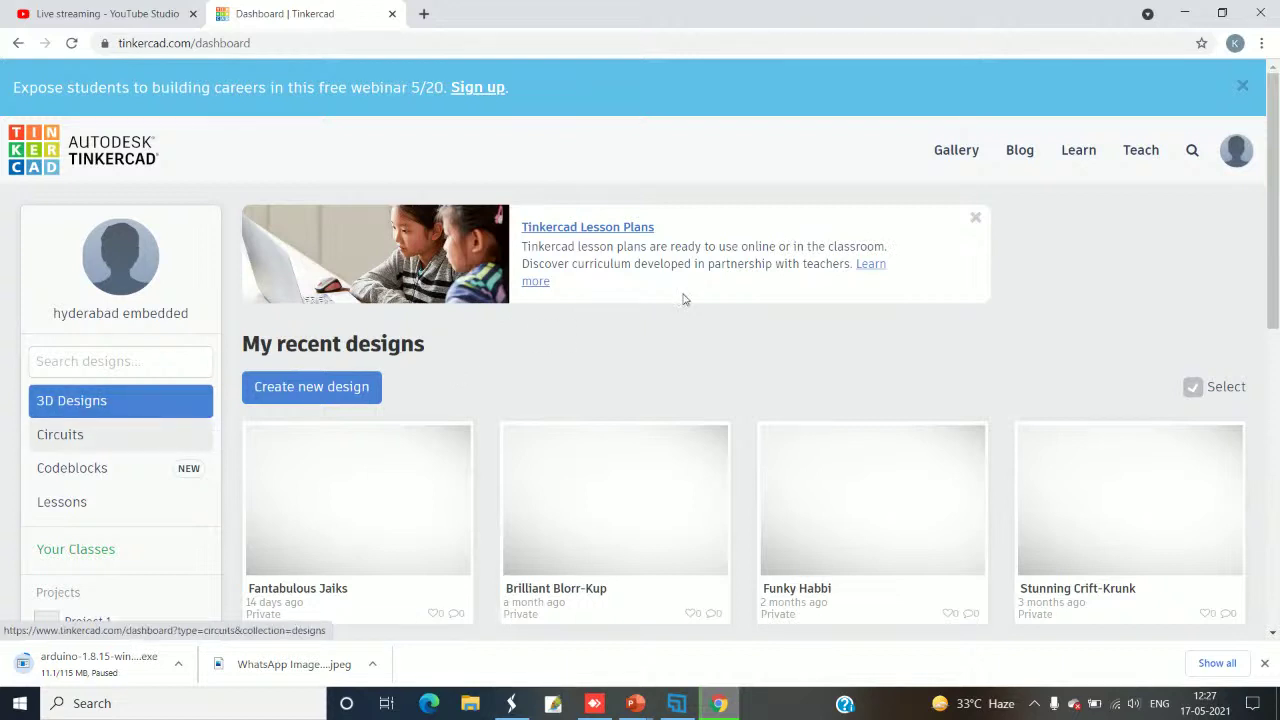
left_click(1243, 152)
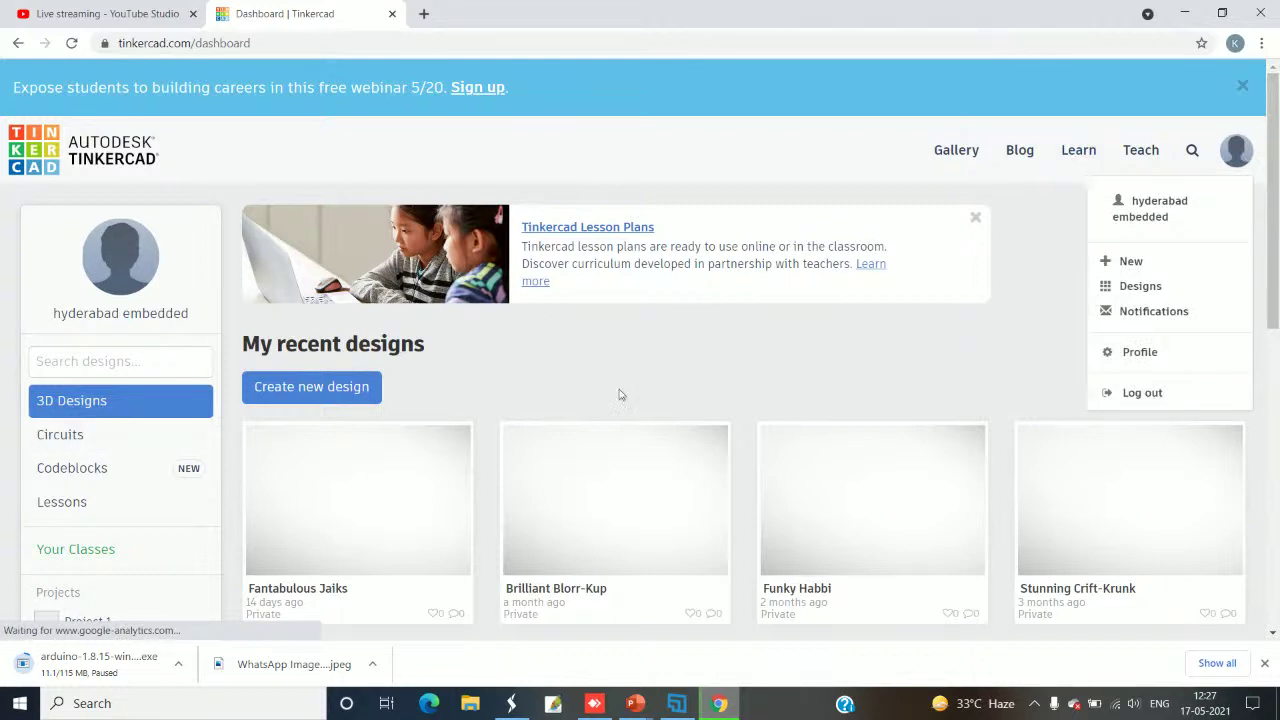
left_click(561, 337)
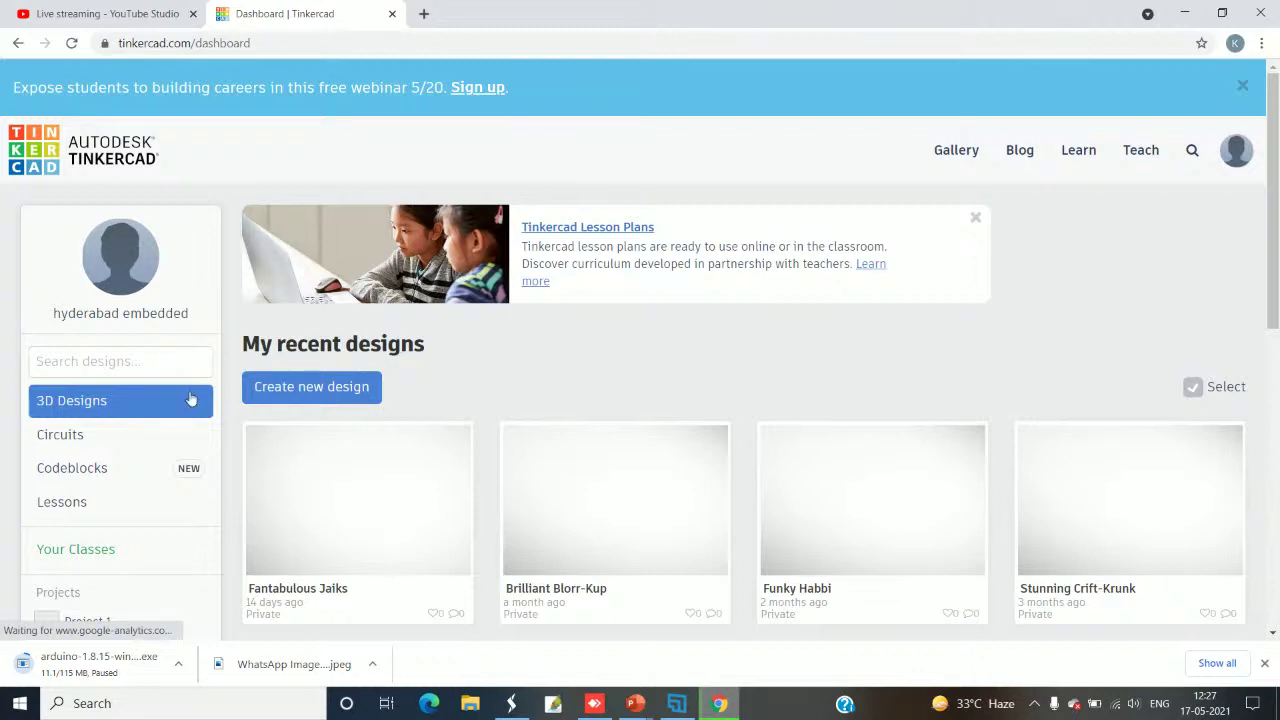
left_click(150, 440)
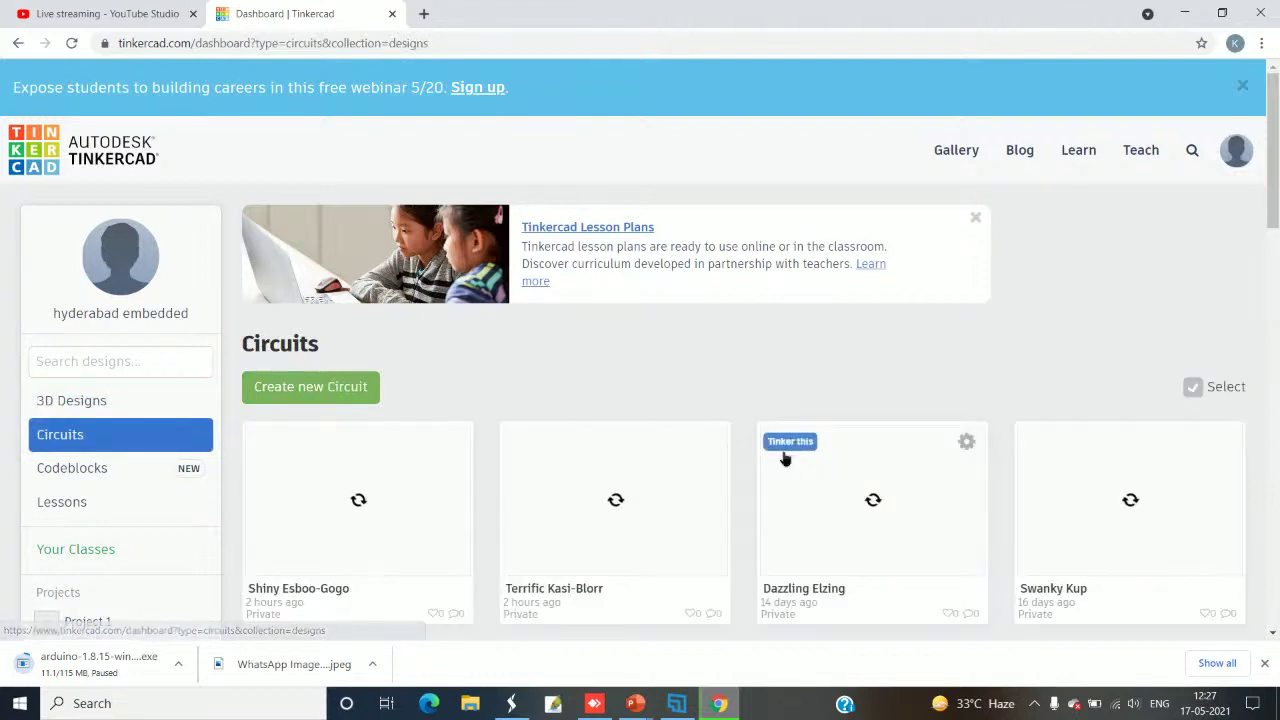
- Preview the Dazzling Elzing circuit, close it, and open the Shiny Esboo-Gogo circuit for editing
left_click(783, 457)
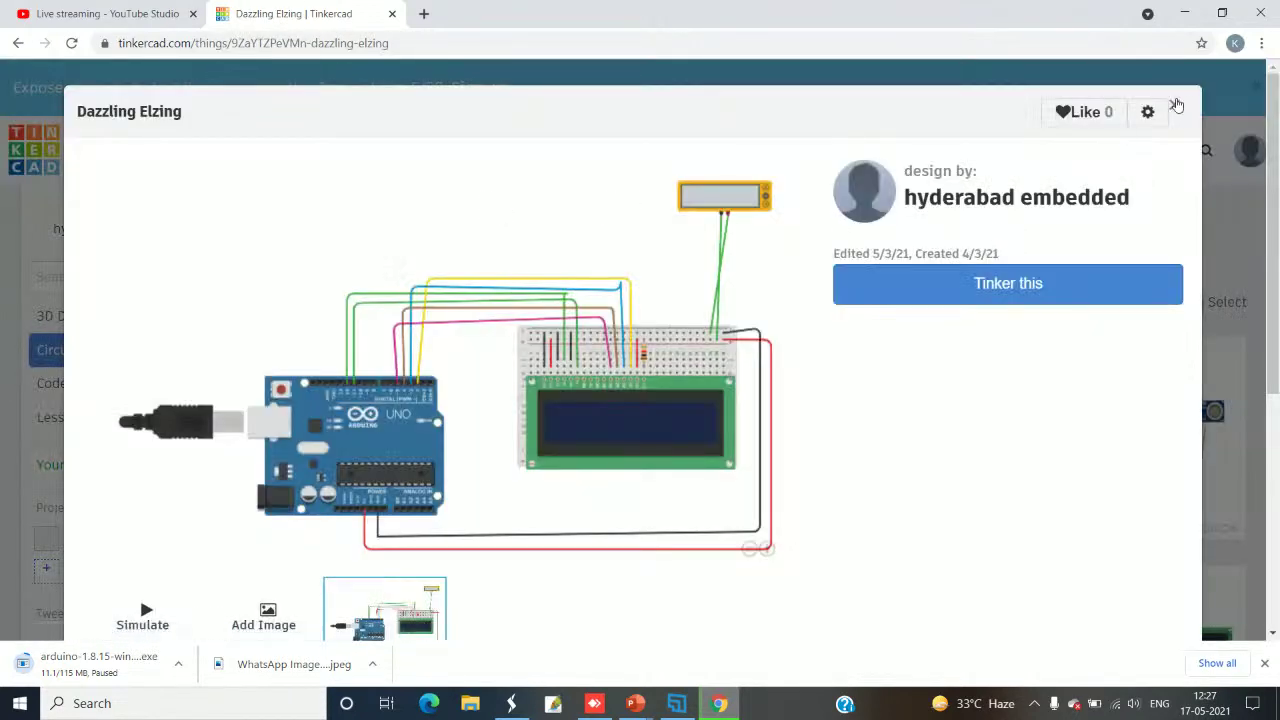
left_click(1177, 102)
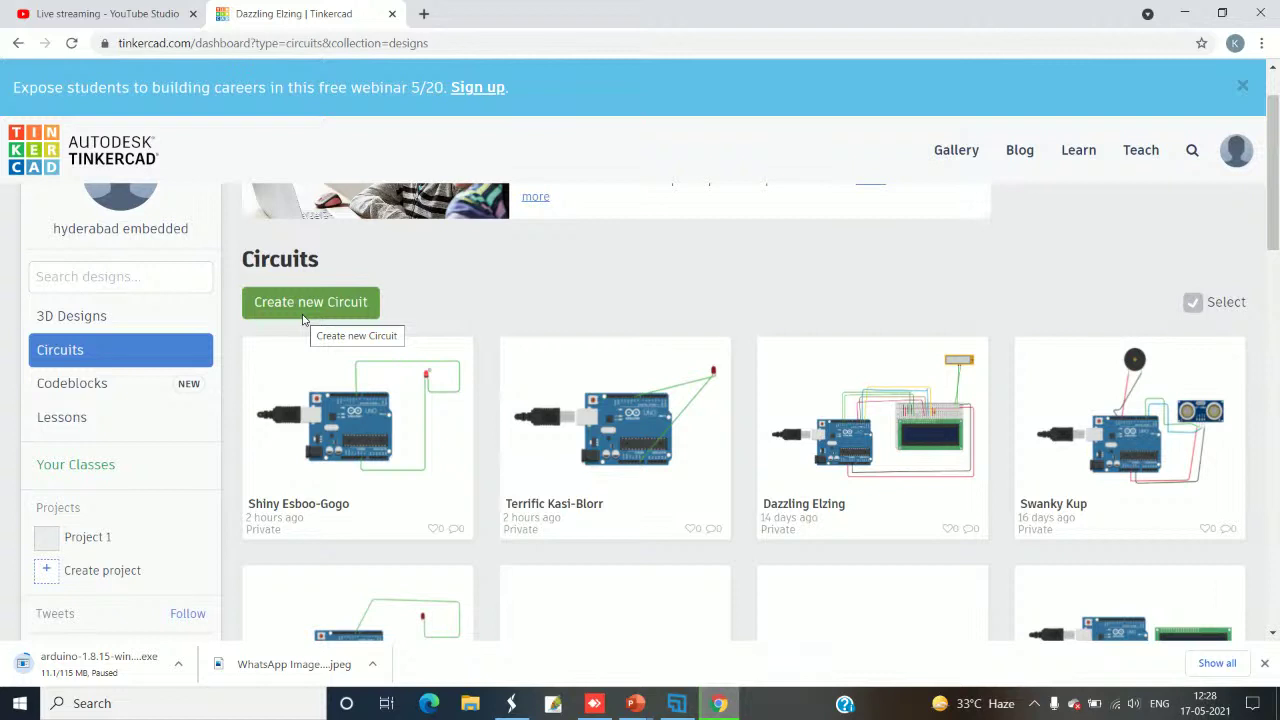
left_click(380, 450)
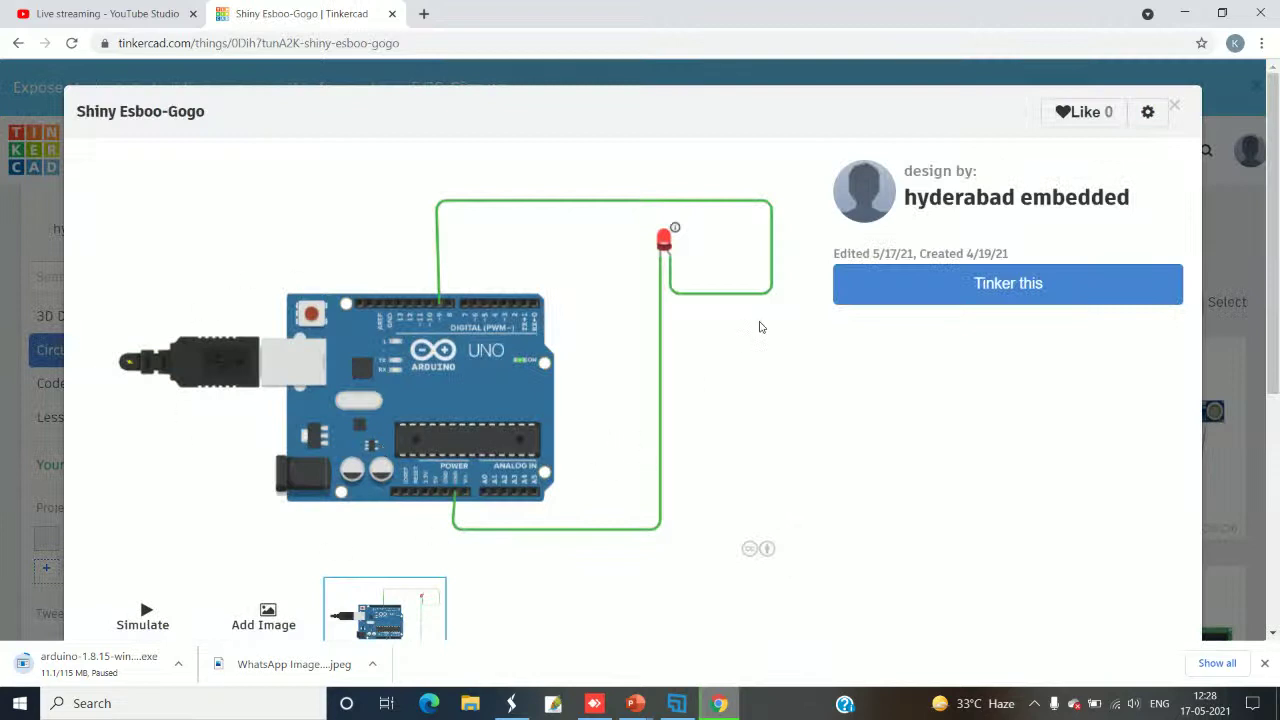
left_click(950, 295)
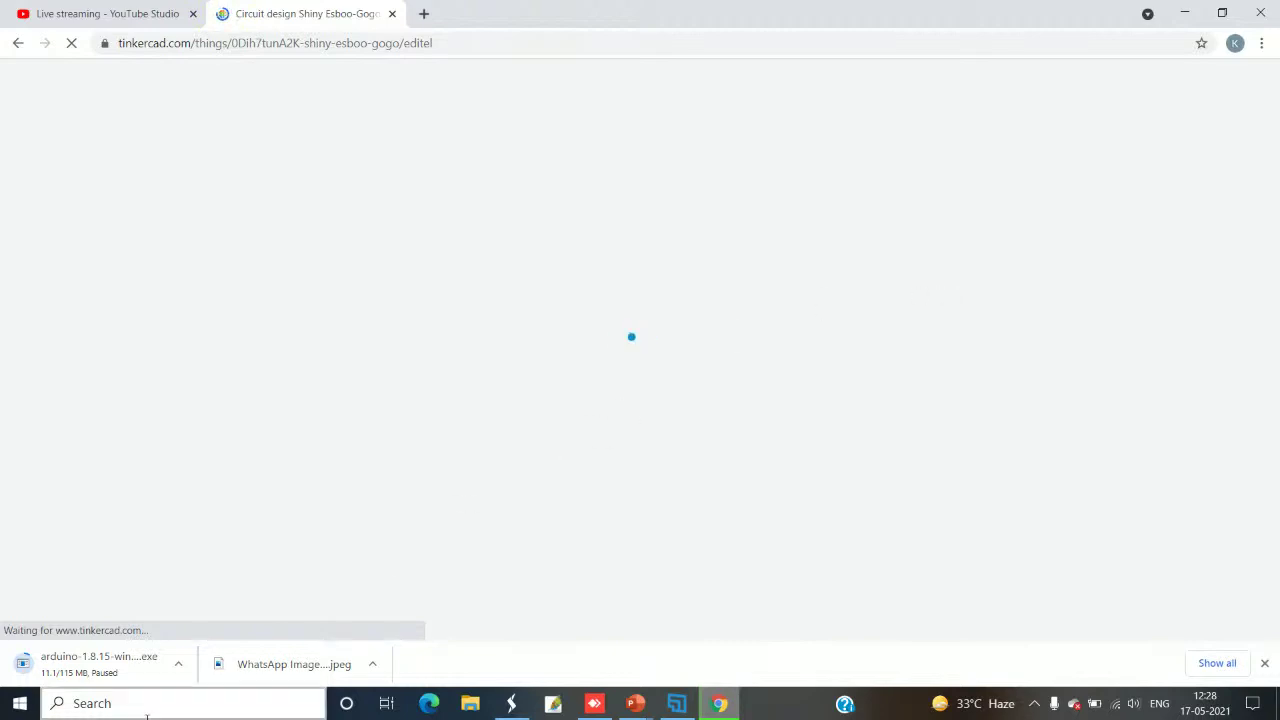
- Cancel the paused arduino-1.8.15 installer download
left_click(179, 668)
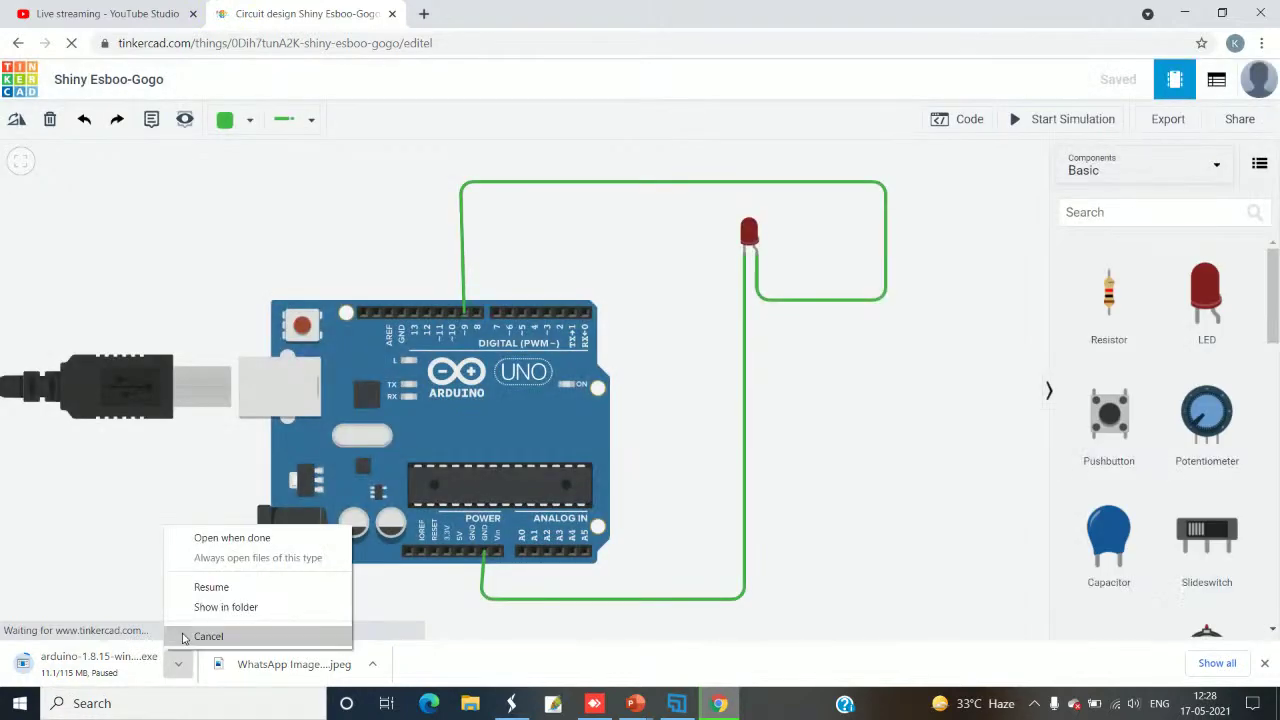
left_click(190, 635)
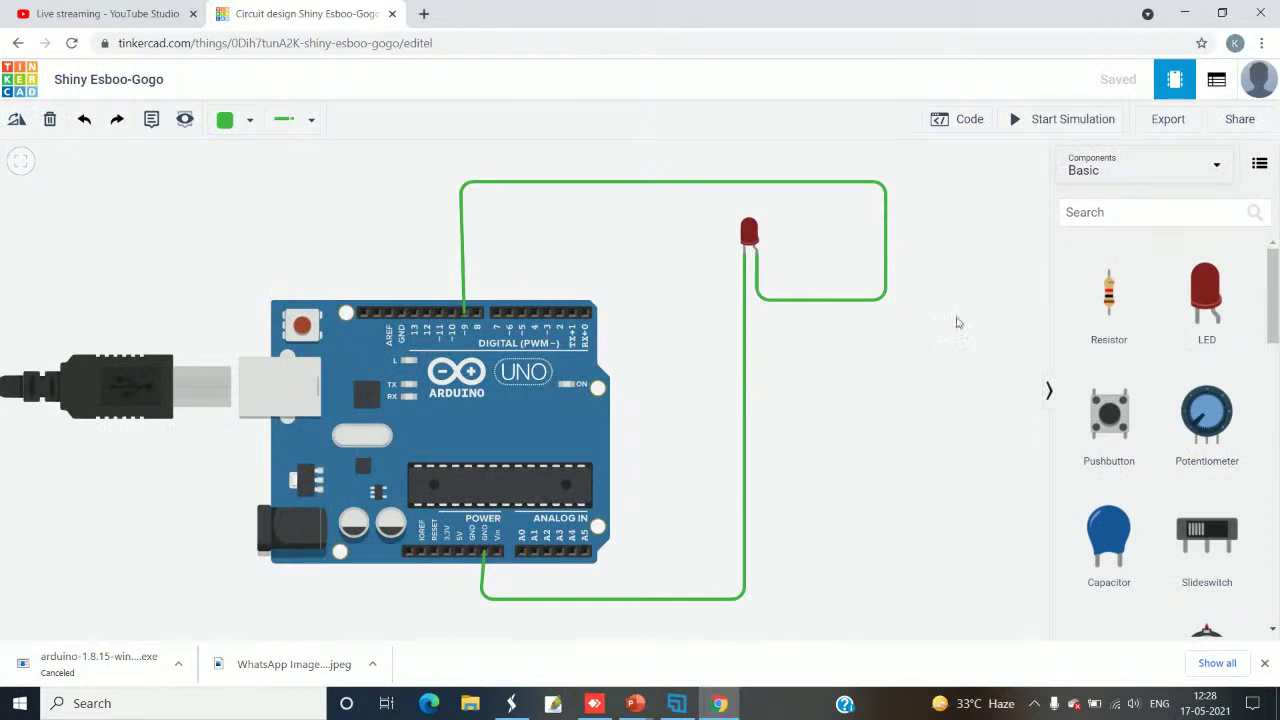
- Find arduino in the component library, add a second Arduino Uno R3, and place it below and right of the LED
left_click(1077, 212)
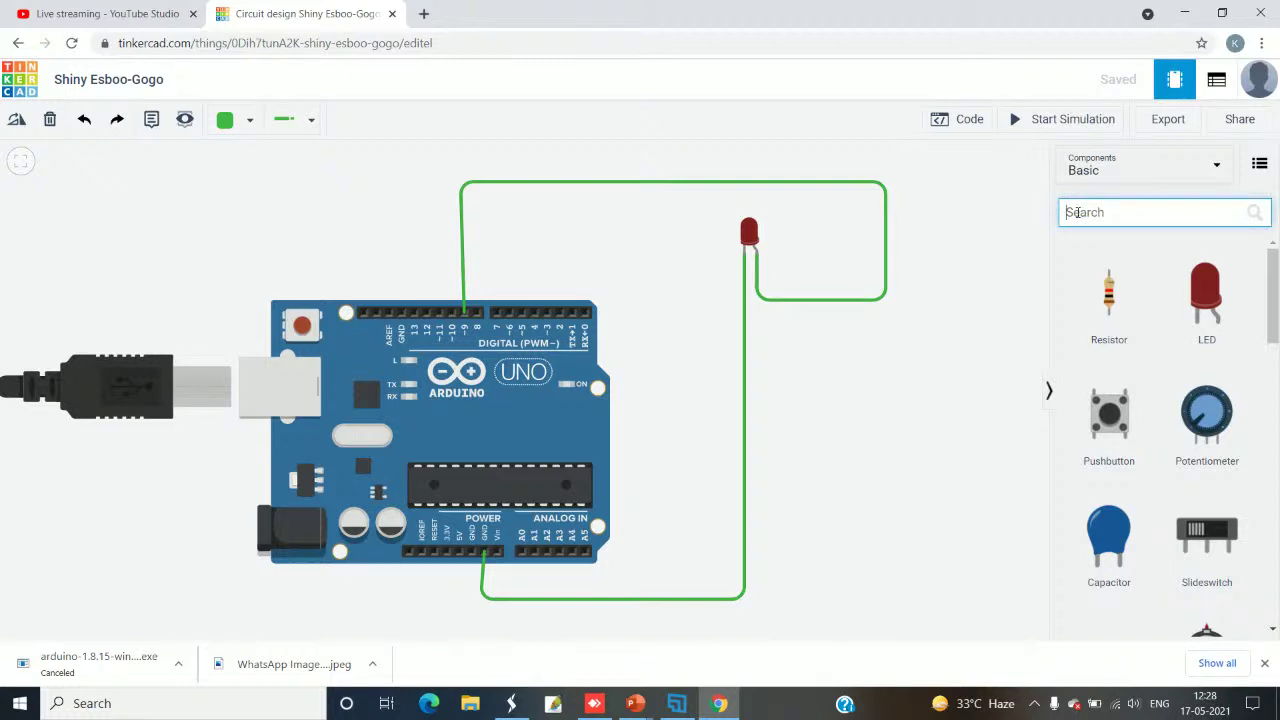
type("ardu")
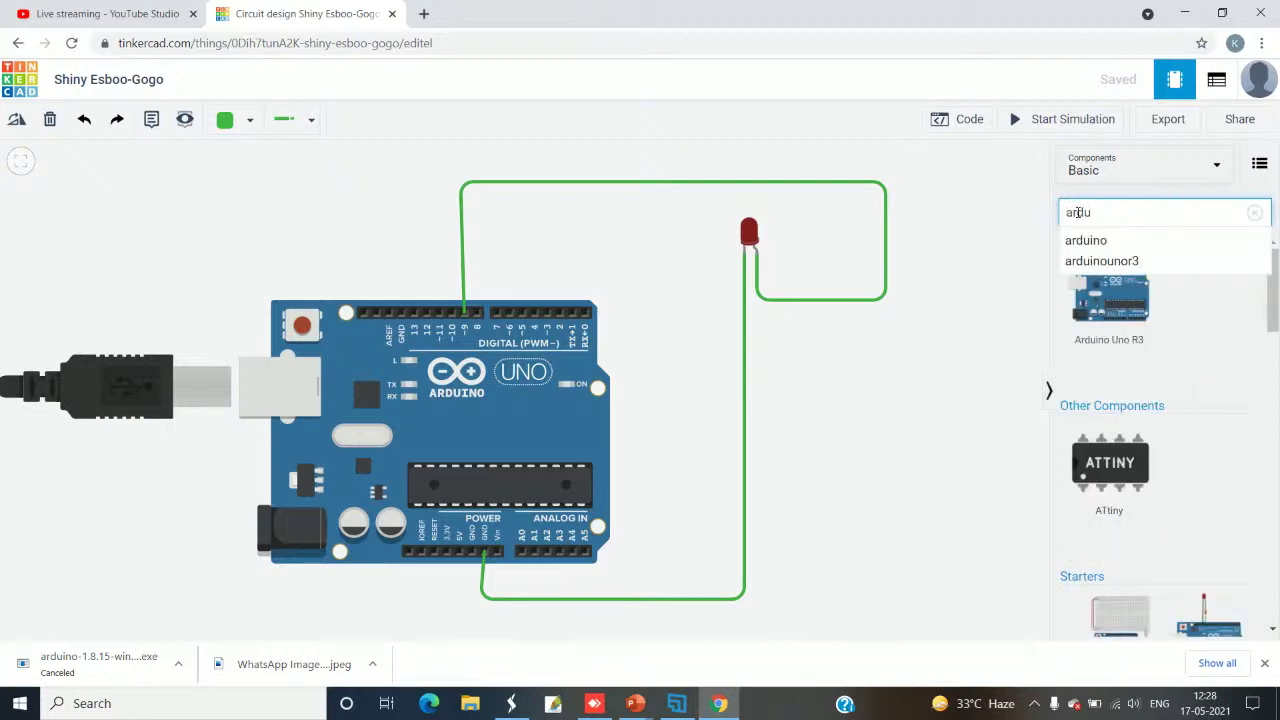
left_click(1146, 241)
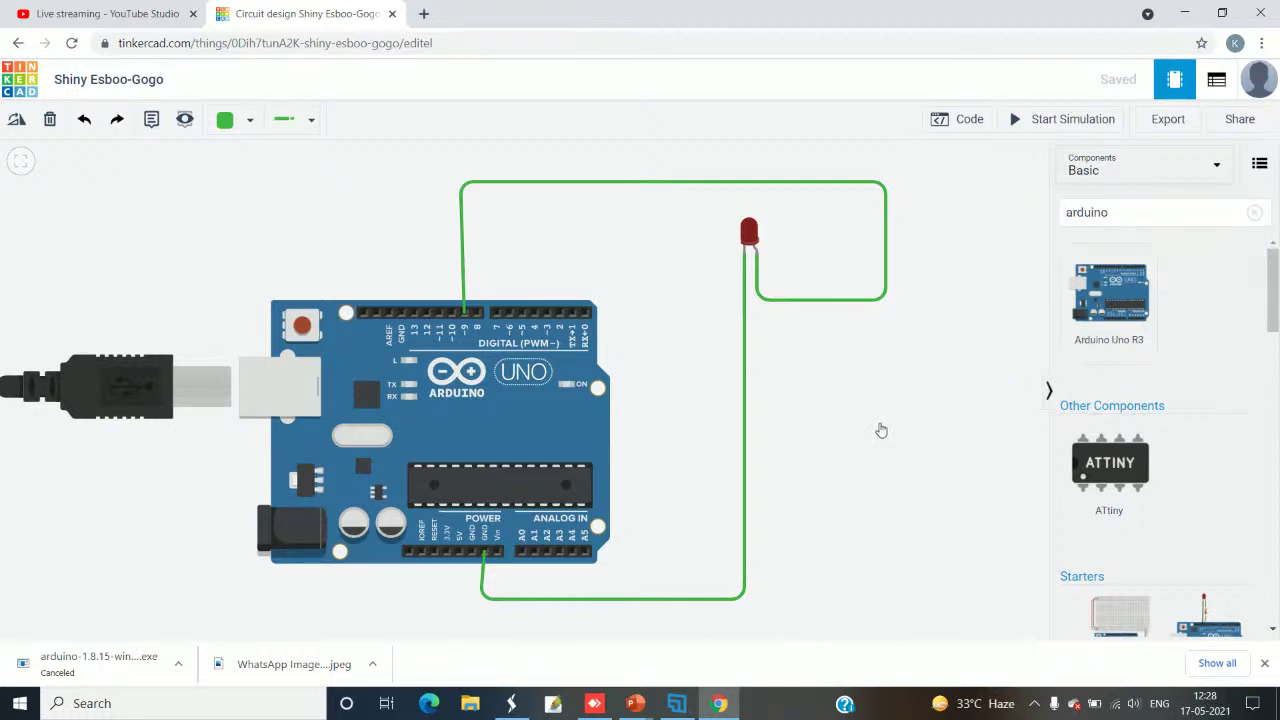
left_click(1108, 318)
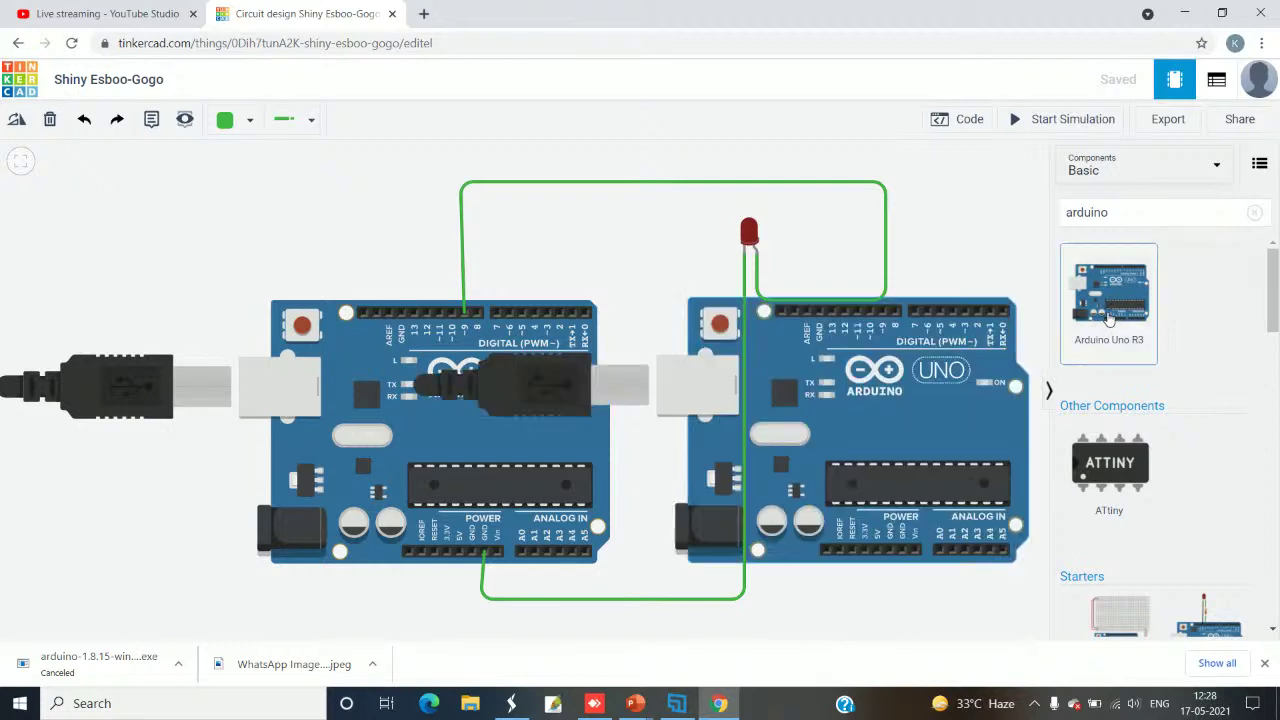
left_click(856, 458)
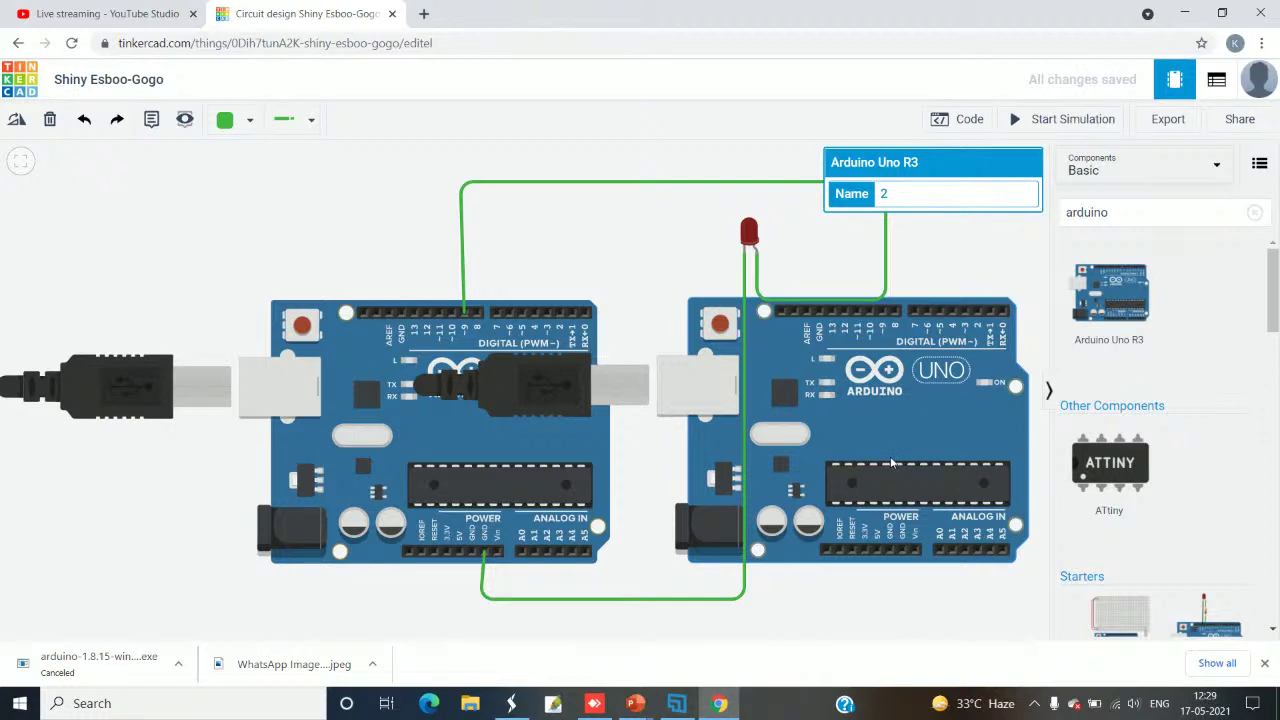
left_click_drag(892, 462, 954, 532)
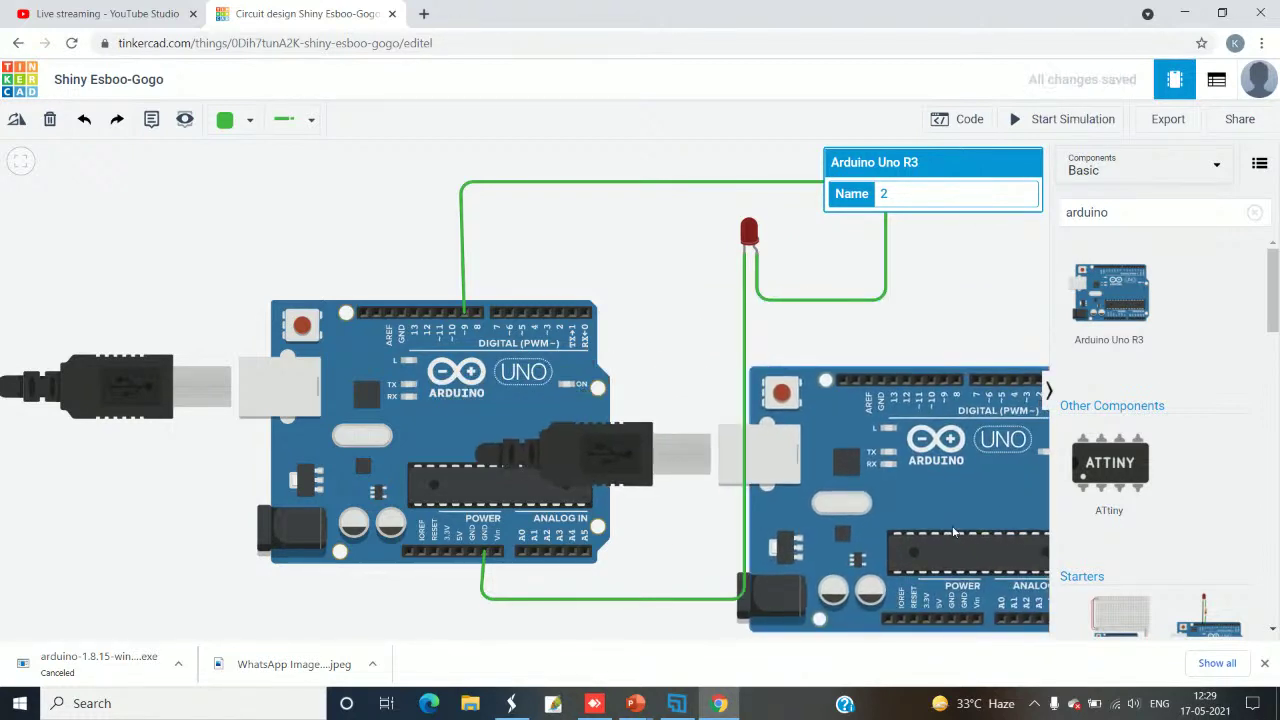
- Delete the second Arduino Uno R3 from the circuit
key("Delete")
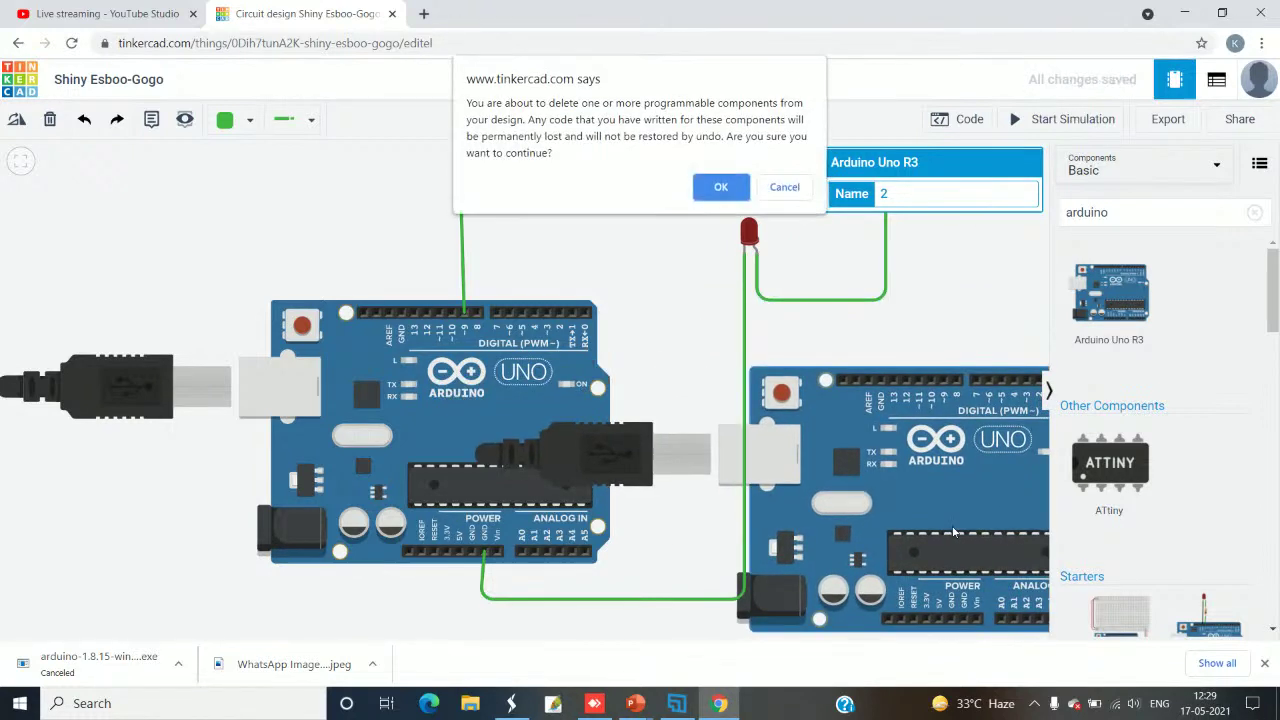
left_click(721, 189)
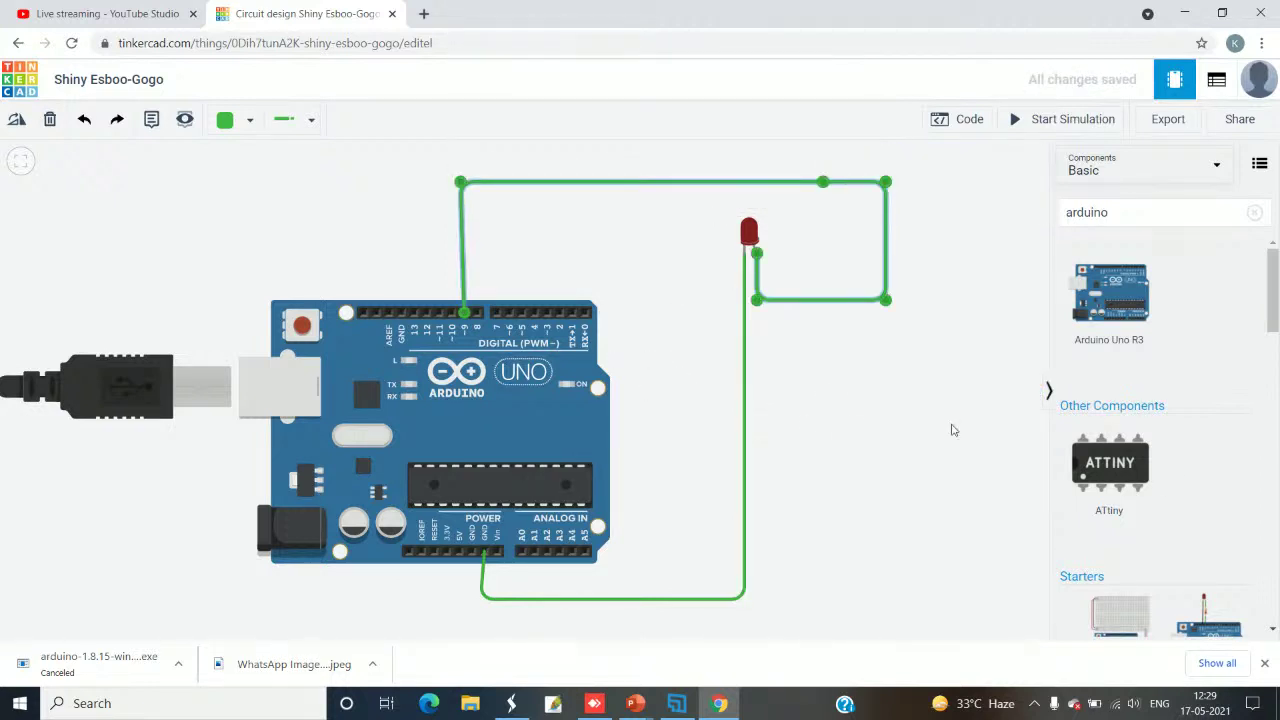
left_click(870, 471)
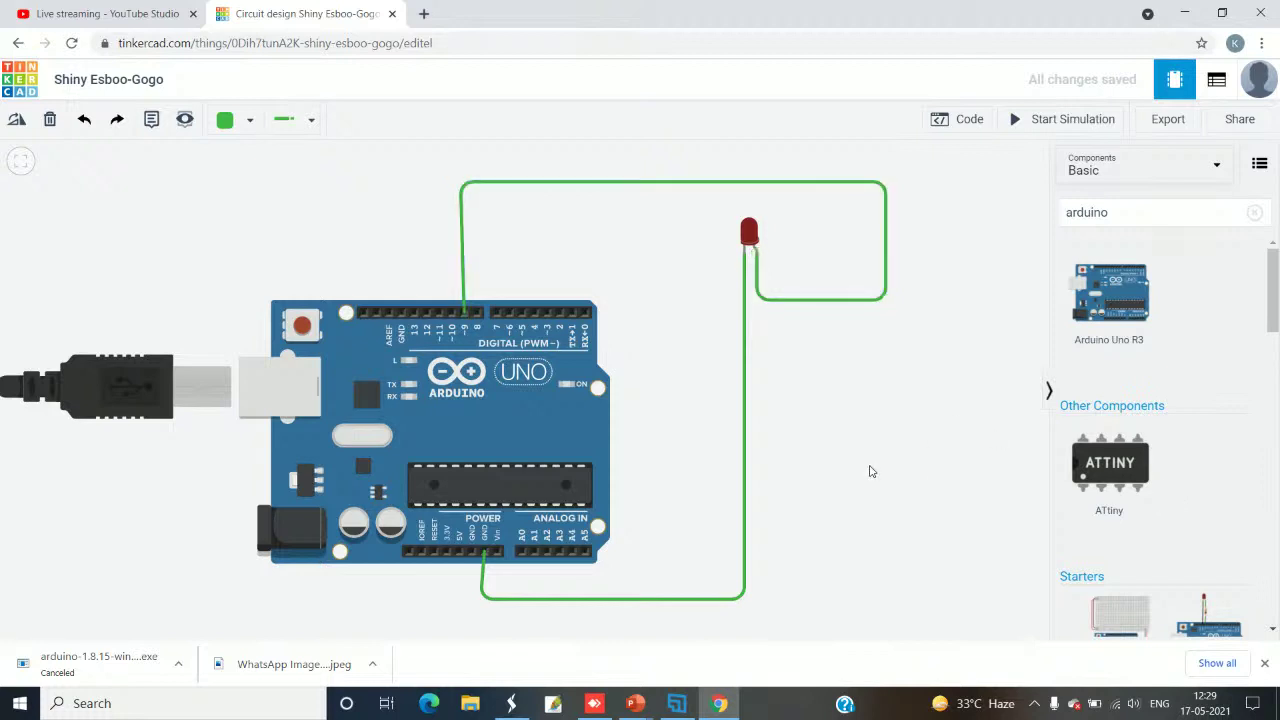
- Replace the component search term with led to list the available LED components
left_click(1147, 213)
key("BackSpace")
key("BackSpace")
key("BackSpace")
key("BackSpace")
key("BackSpace")
key("BackSpace")
key("BackSpace")
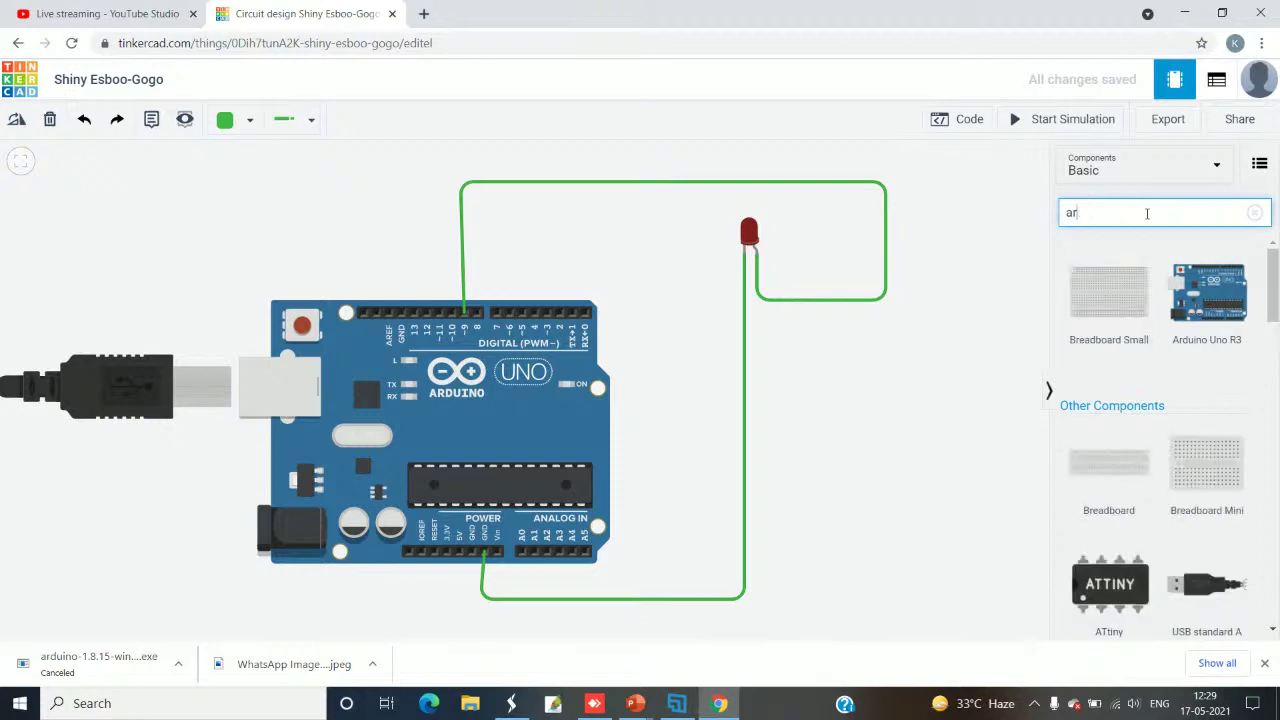
type("led")
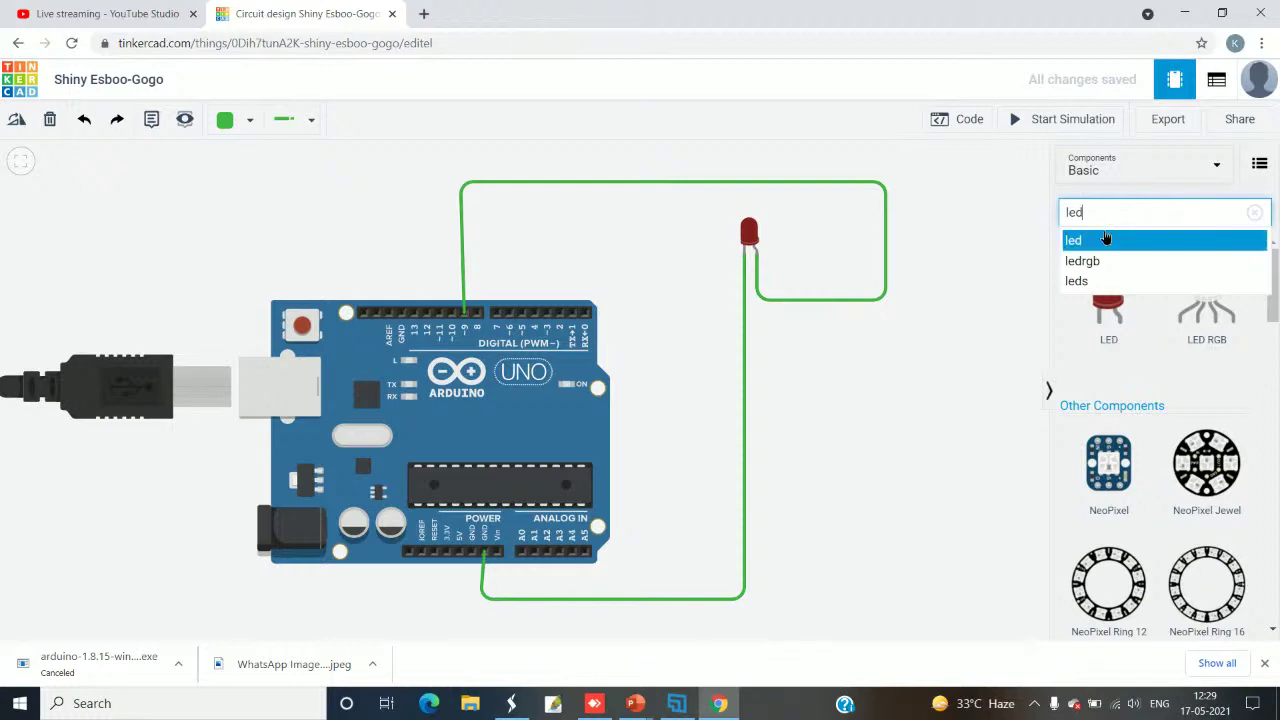
left_click(1105, 238)
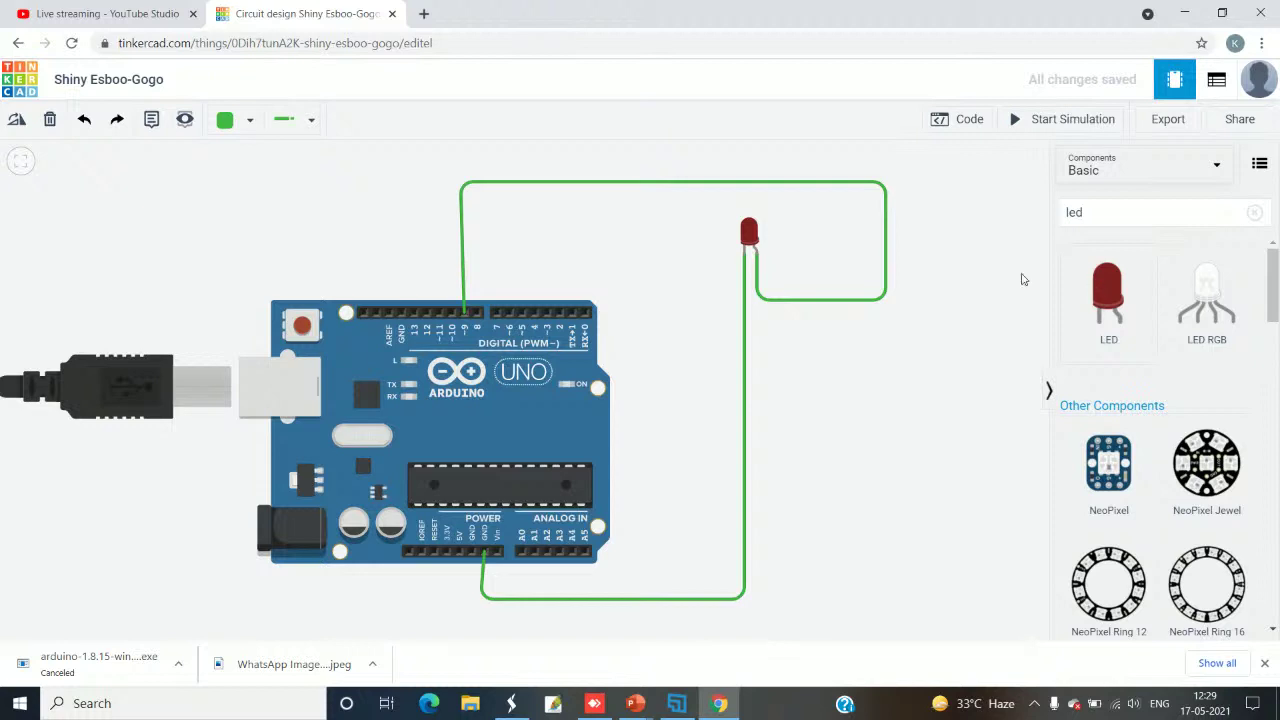
- Delete both wires connecting the LED to the Arduino's GND and pin 9, and undo the deletions
left_click(746, 287)
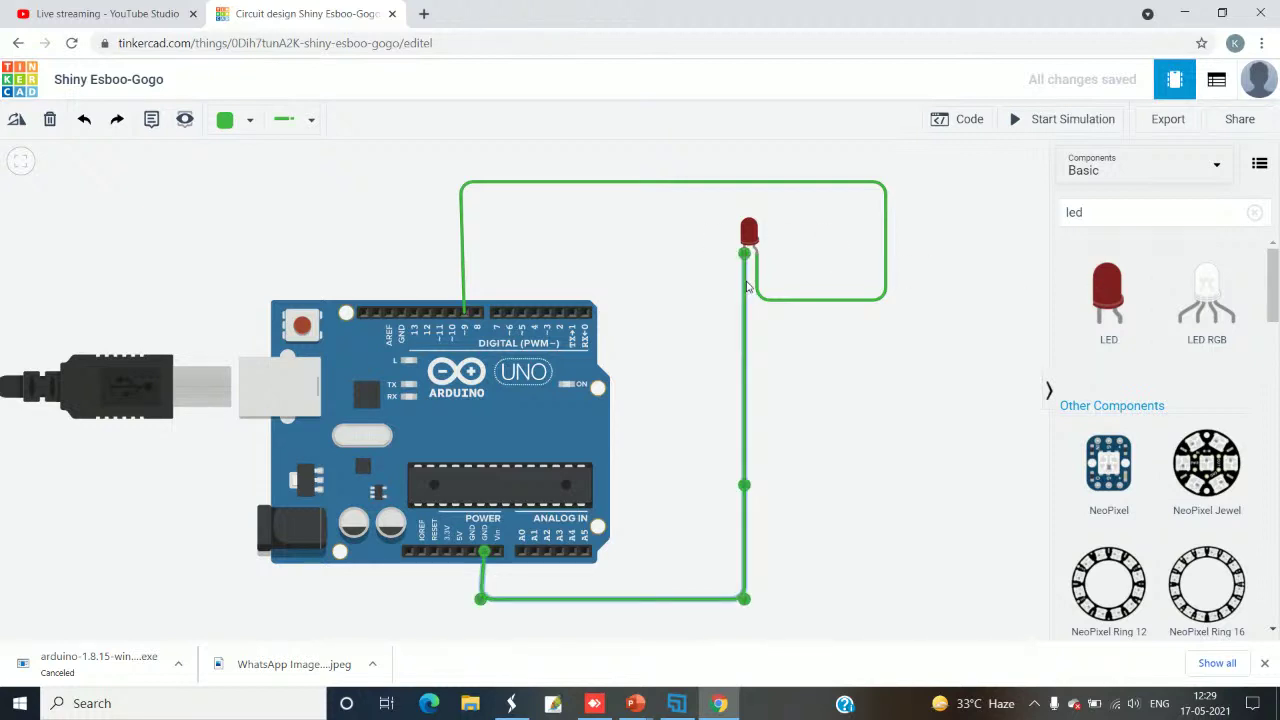
key("Delete")
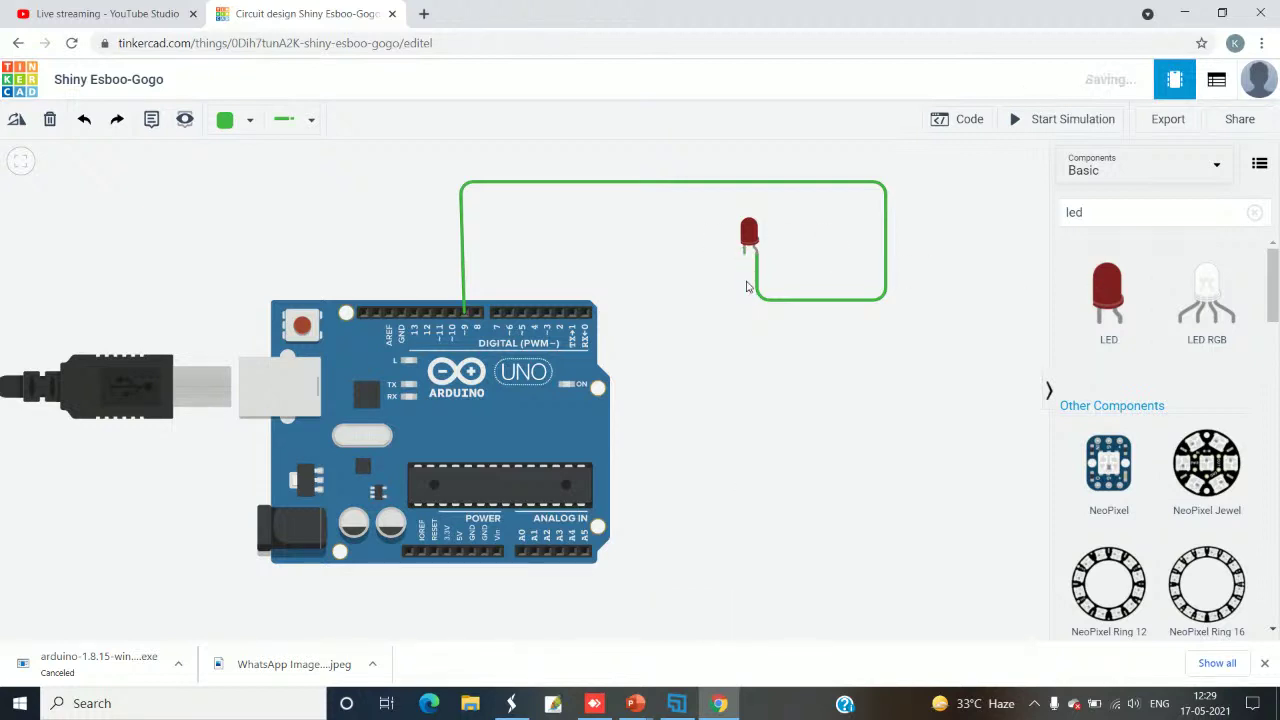
left_click(755, 288)
key("Delete")
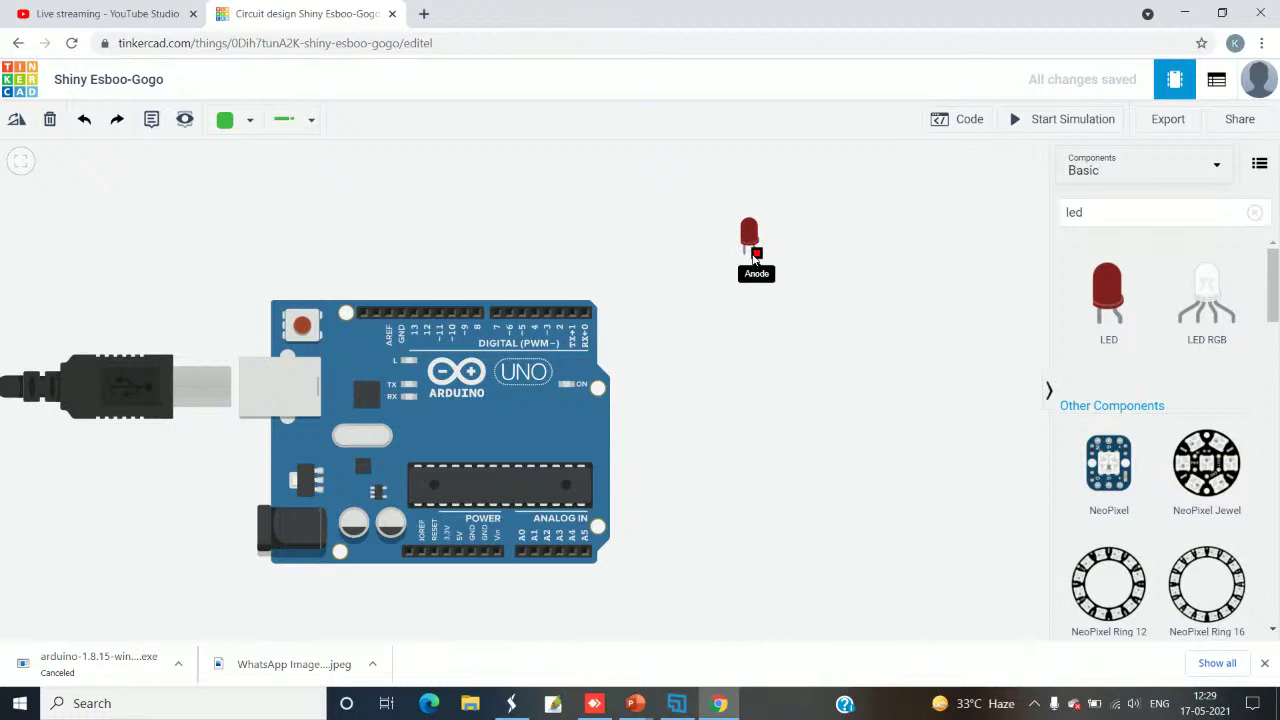
key("ctrl+z")
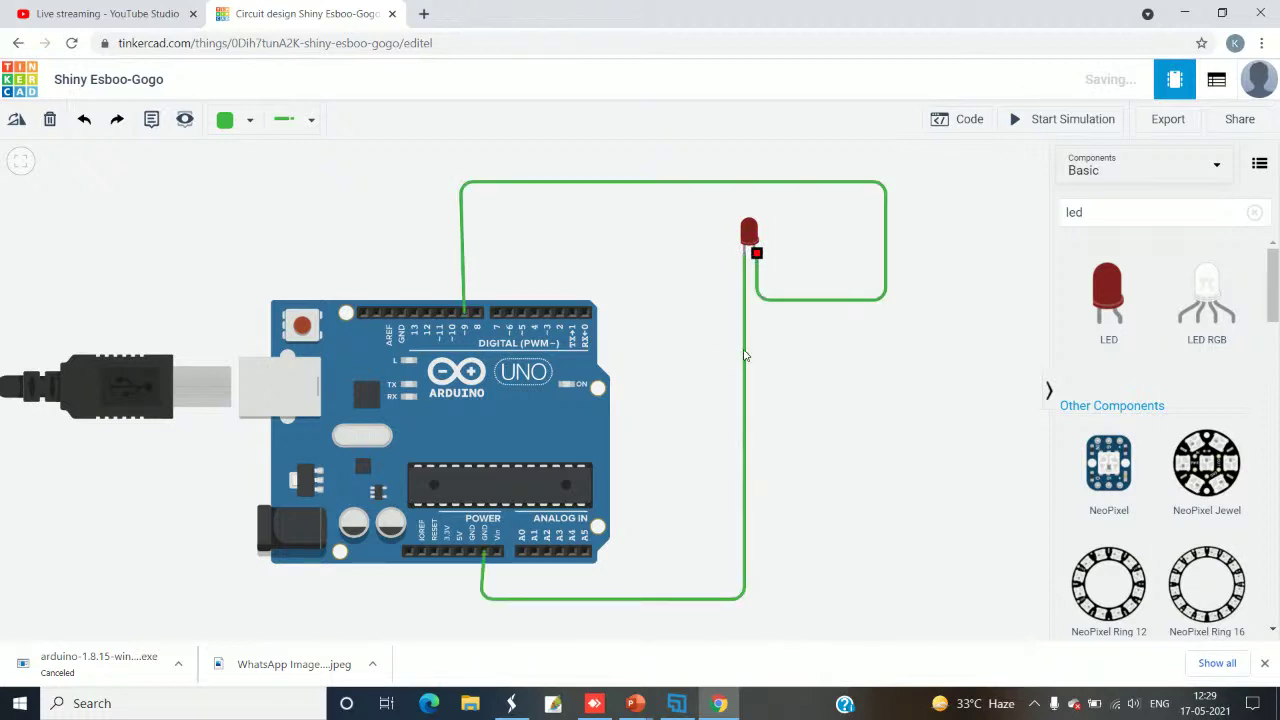
left_click(756, 254)
left_click(904, 388)
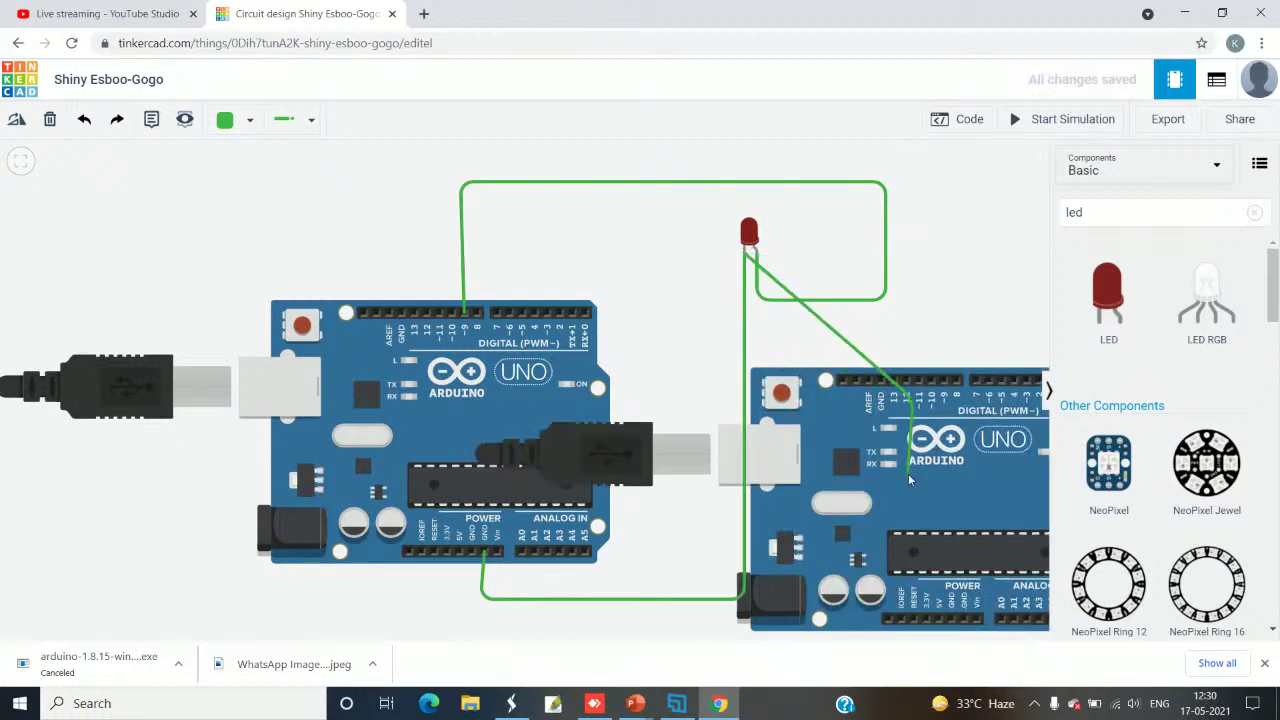
key("Escape")
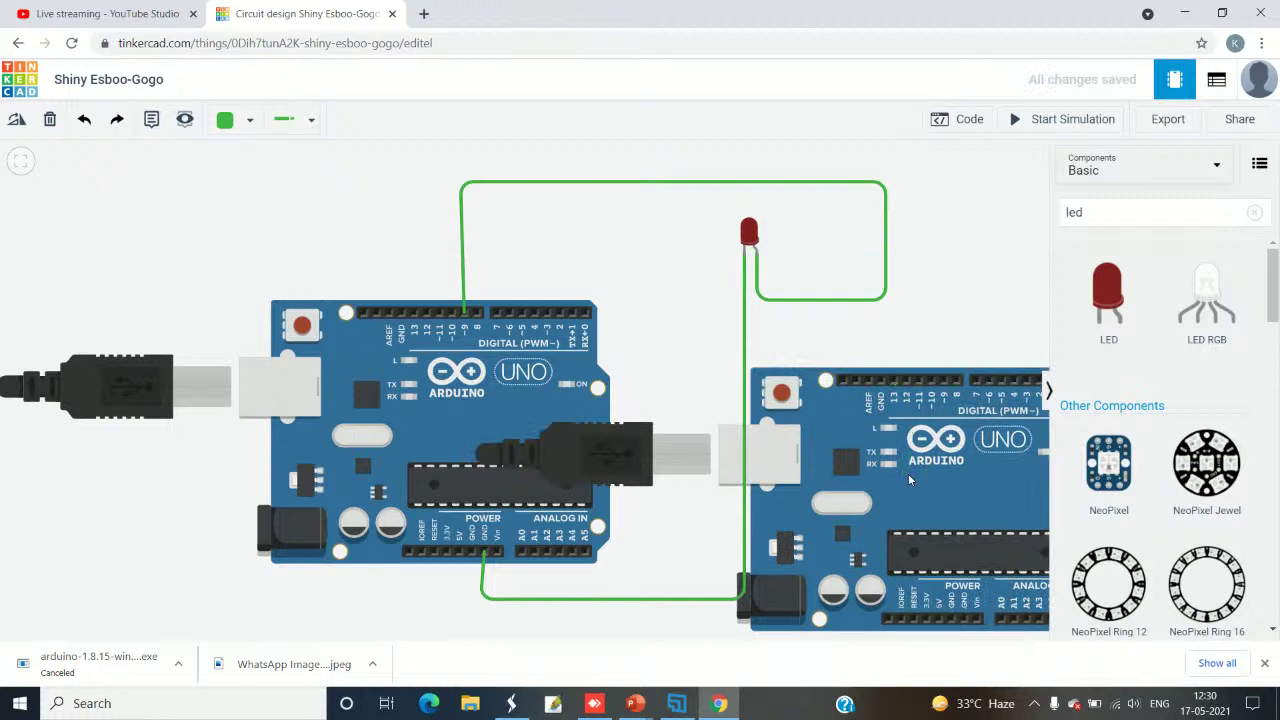
- Delete the second Arduino Uno R3, named 2, and accept the permanent loss of its code
left_click(899, 454)
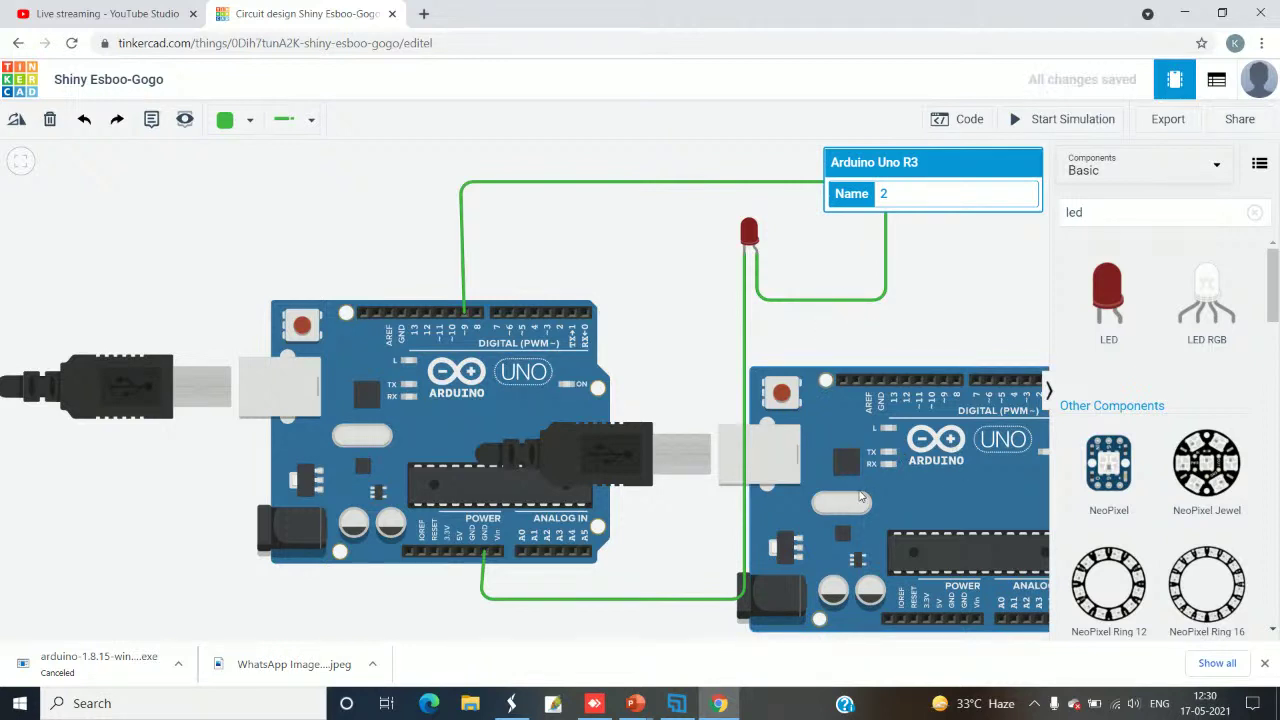
key("Delete")
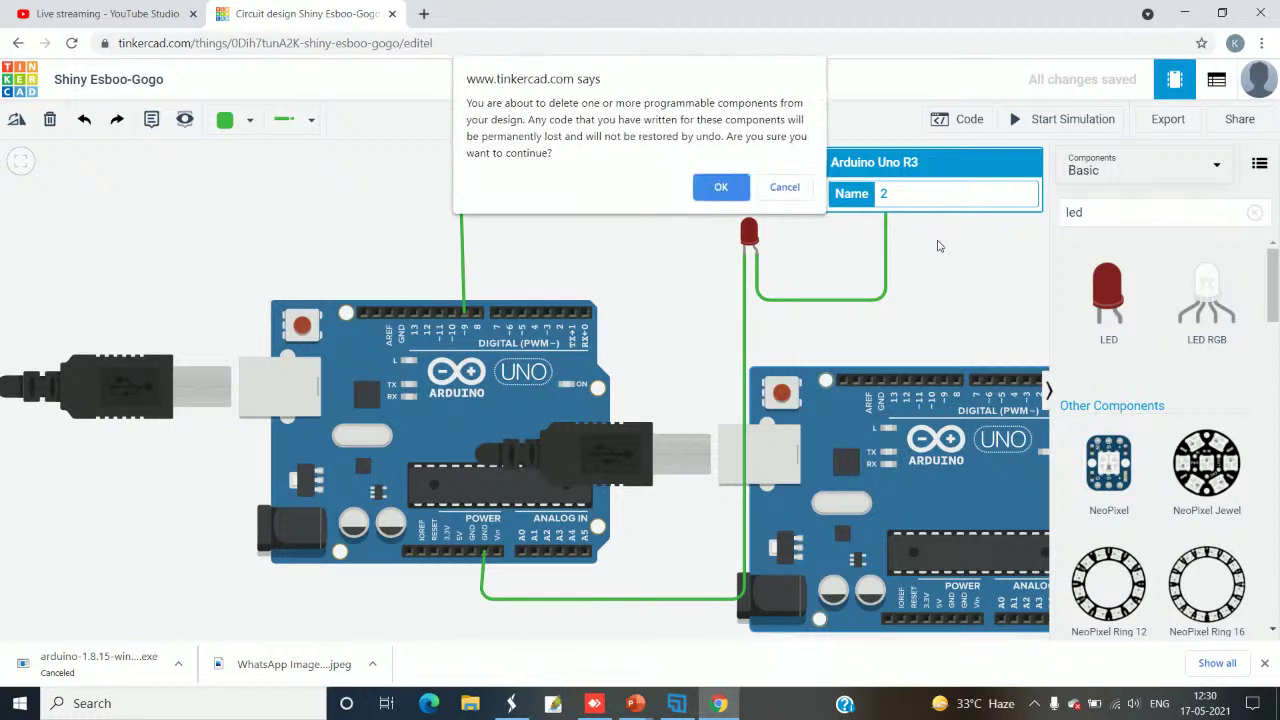
left_click(721, 189)
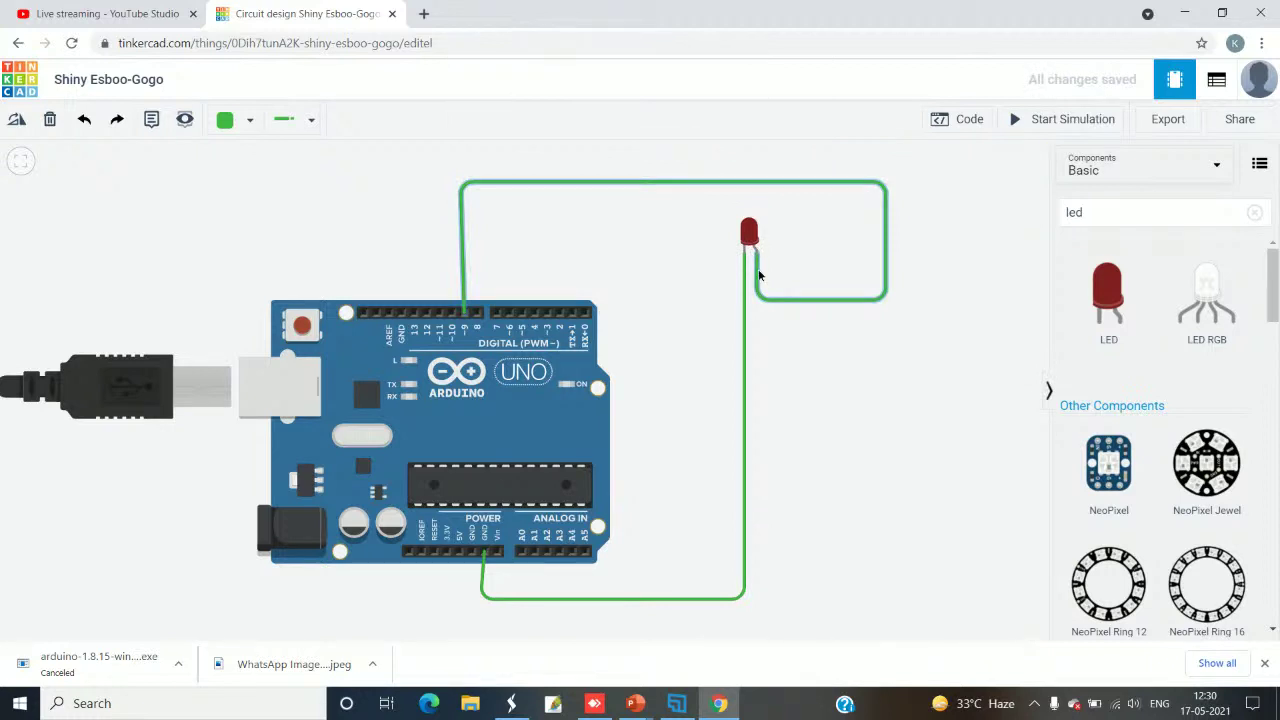
- Delete the LED's anode wire to pin 9 and its cathode wire to GND
left_click(759, 275)
key("Delete")
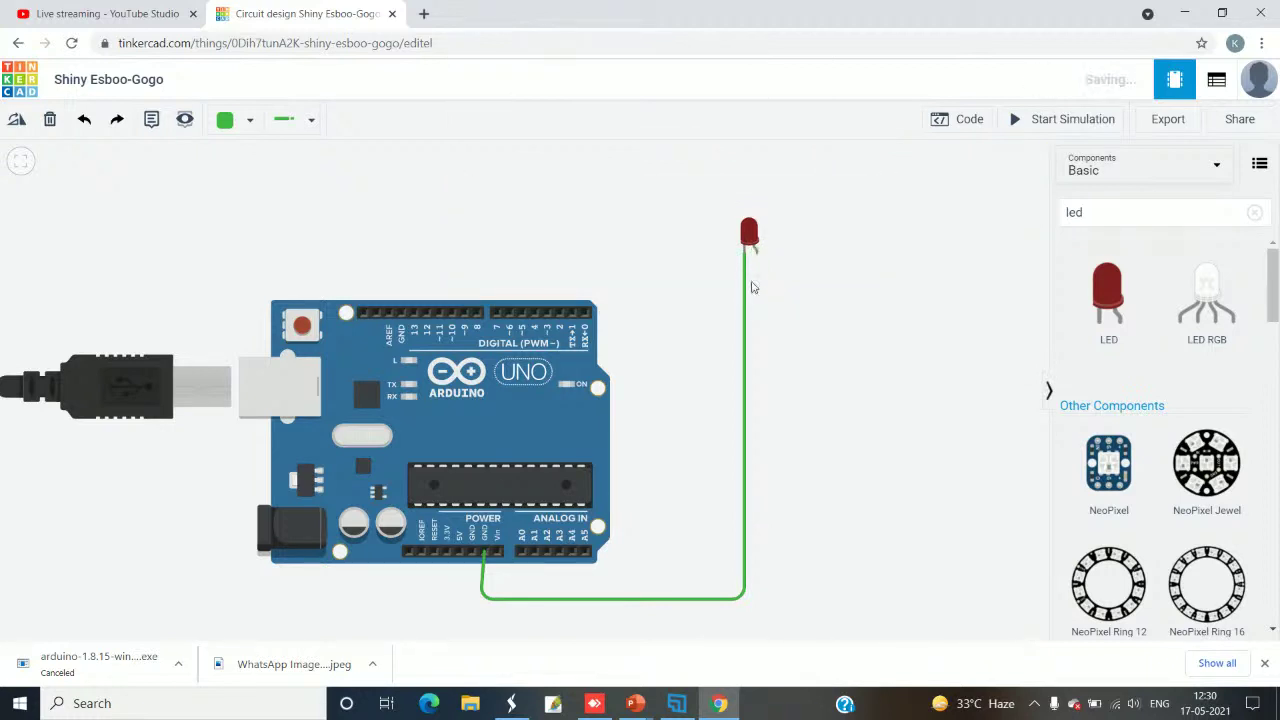
left_click(744, 303)
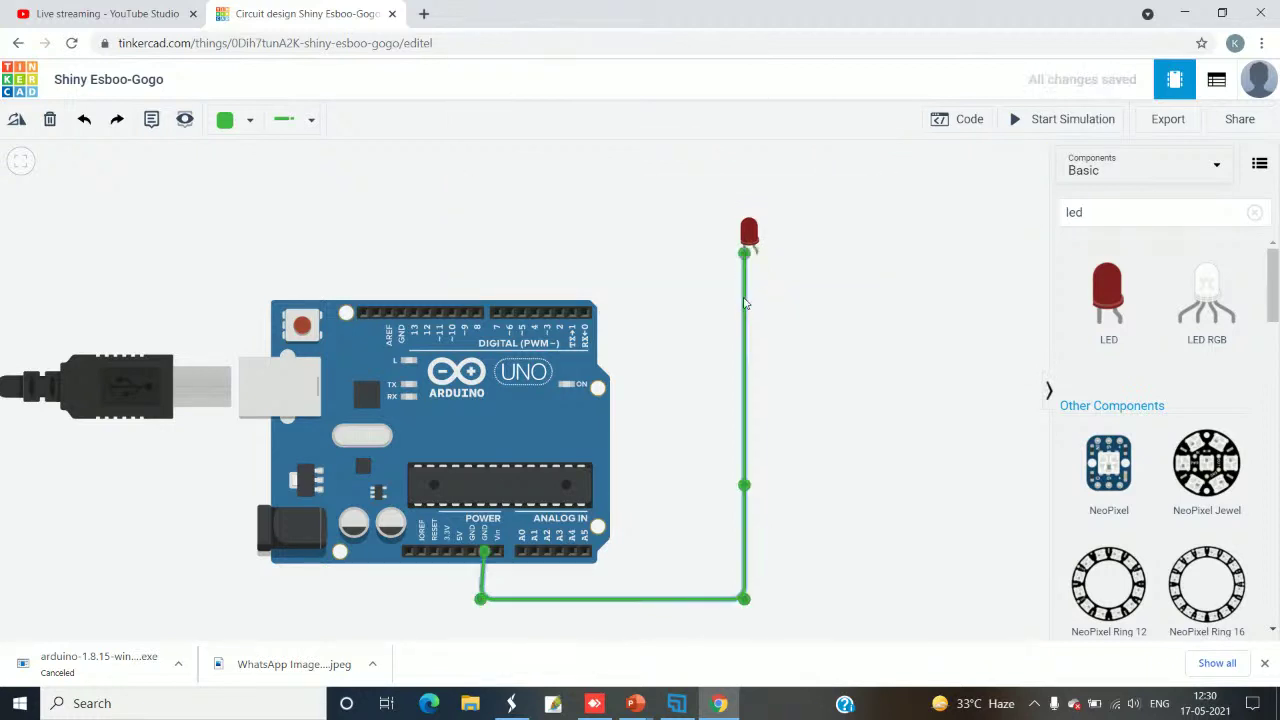
key("Delete")
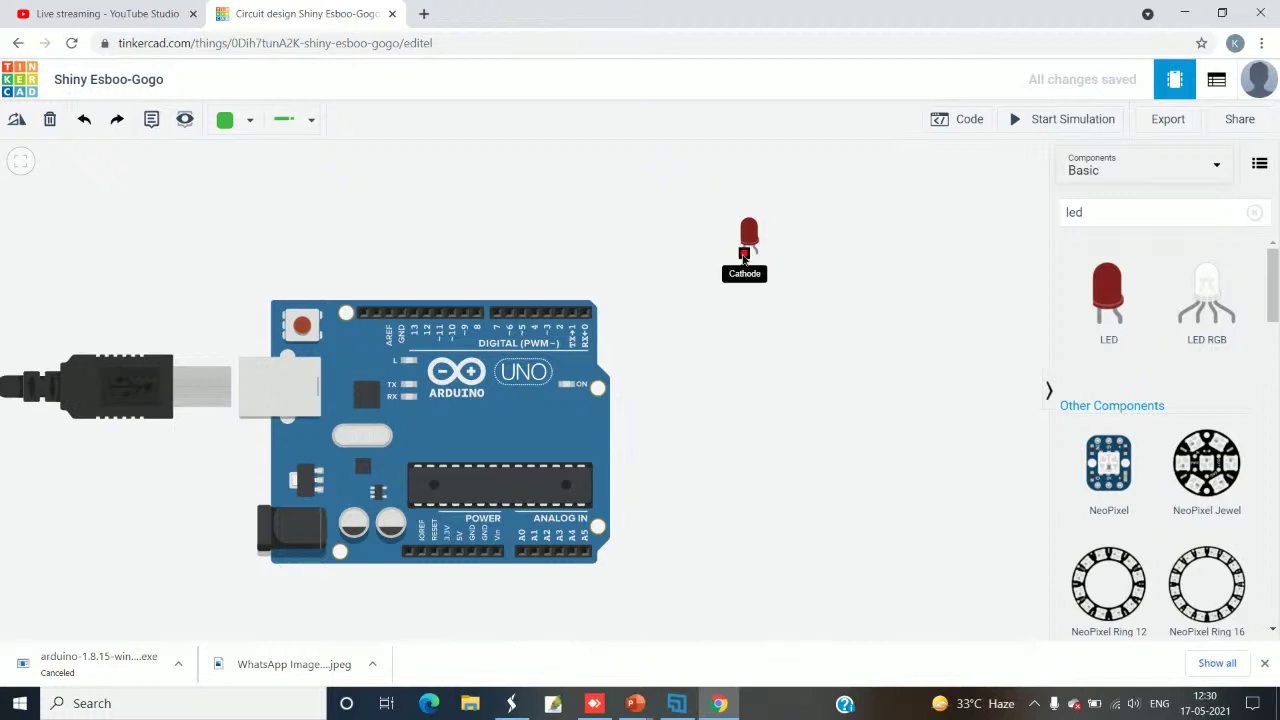
- Wire the LED's cathode directly to the Arduino's power-side GND and its anode to digital pin 13
left_click(744, 255)
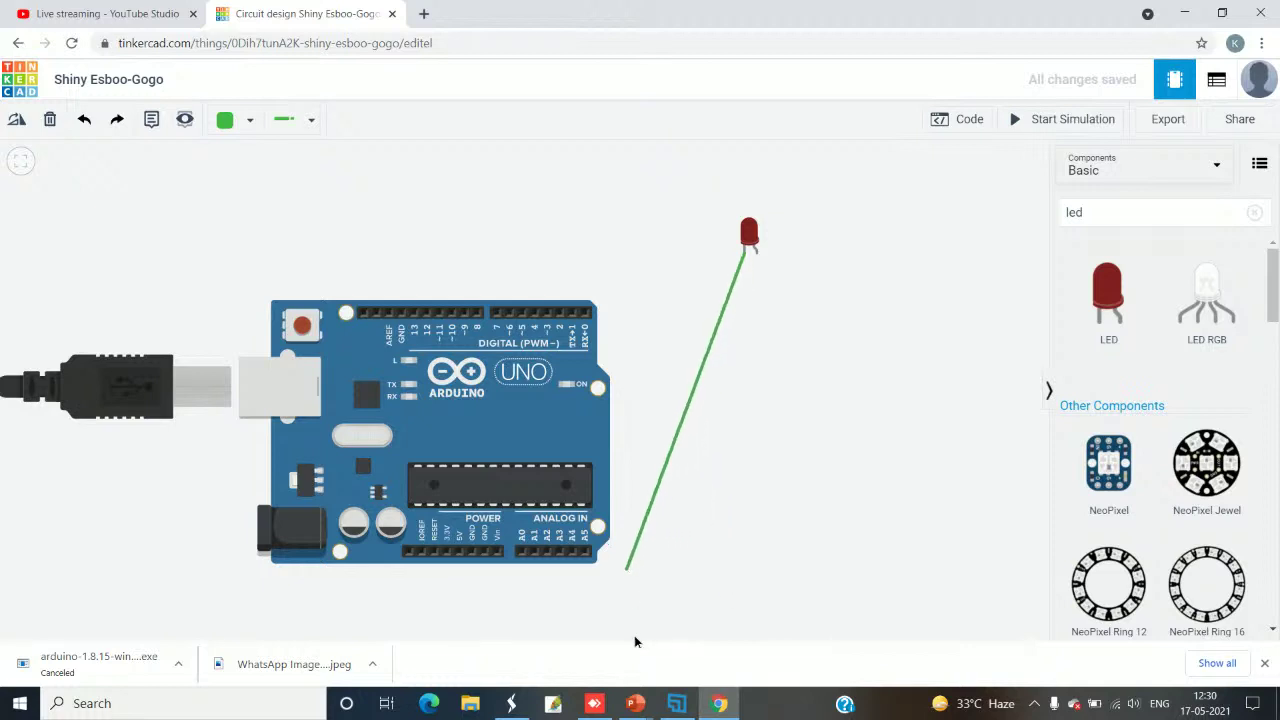
left_click(486, 548)
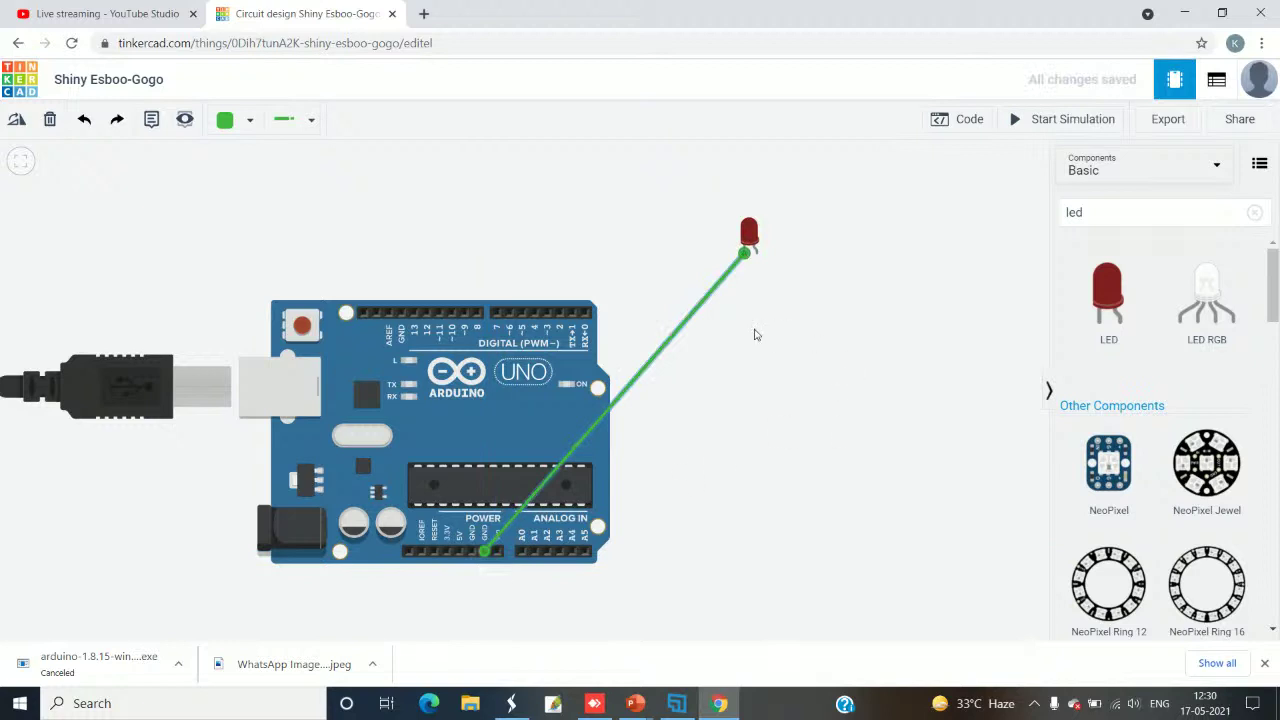
left_click(757, 256)
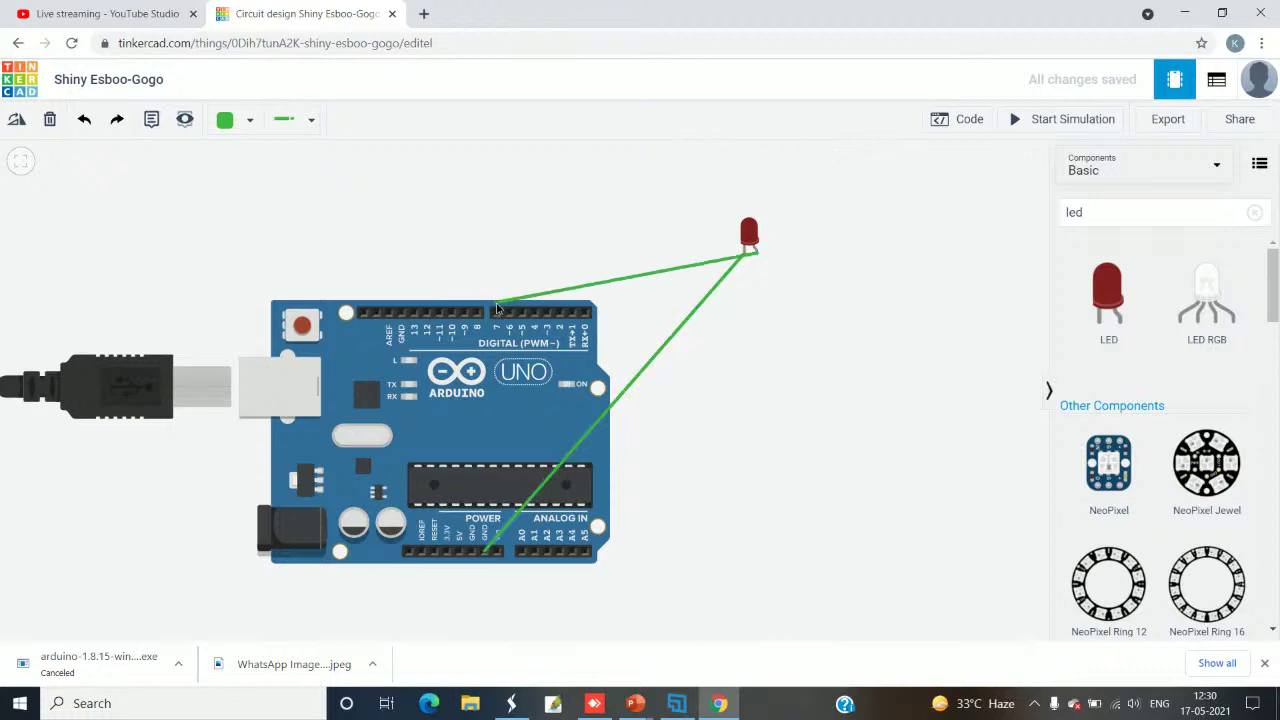
left_click(415, 313)
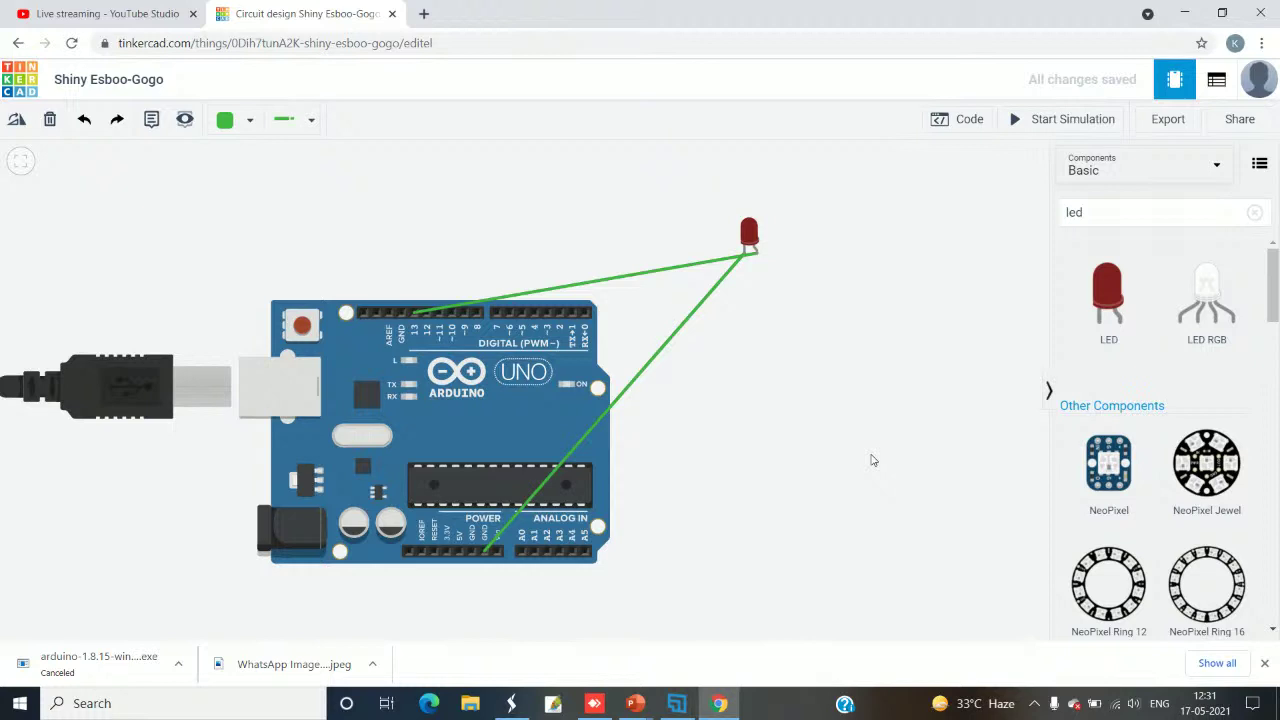
- Undo the two new LED wires and the two wire deletions before them
key("ctrl+z")
key("ctrl+z")
key("ctrl+z")
key("ctrl+z")
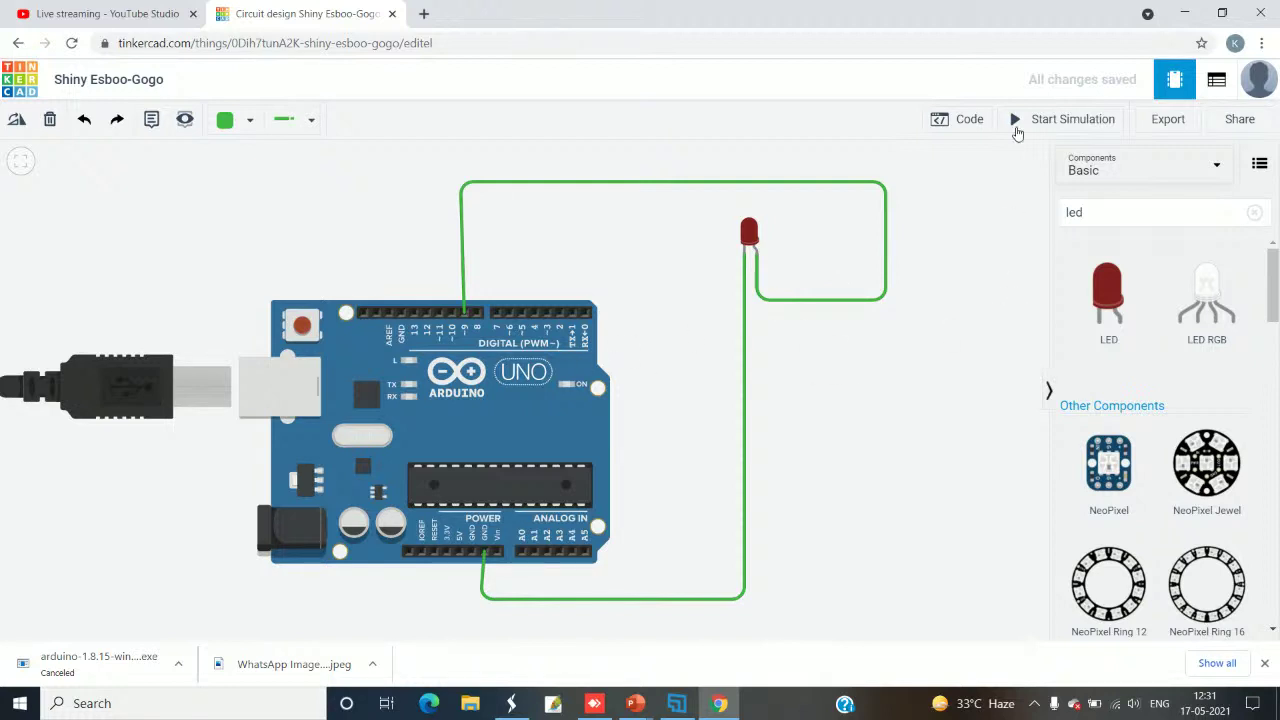
- Review the Arduino's blink code, simulate the circuit, read the warning on the LED, and stop the simulation
left_click(968, 120)
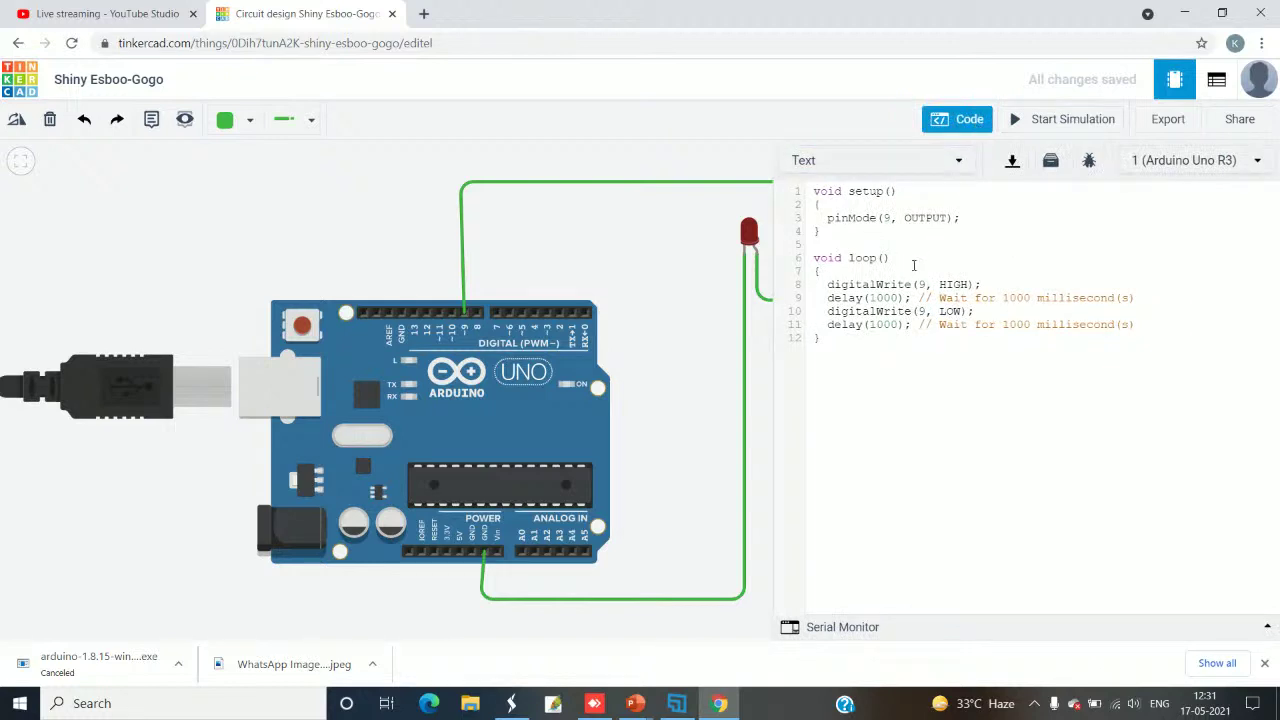
left_click(825, 218)
left_click(1039, 121)
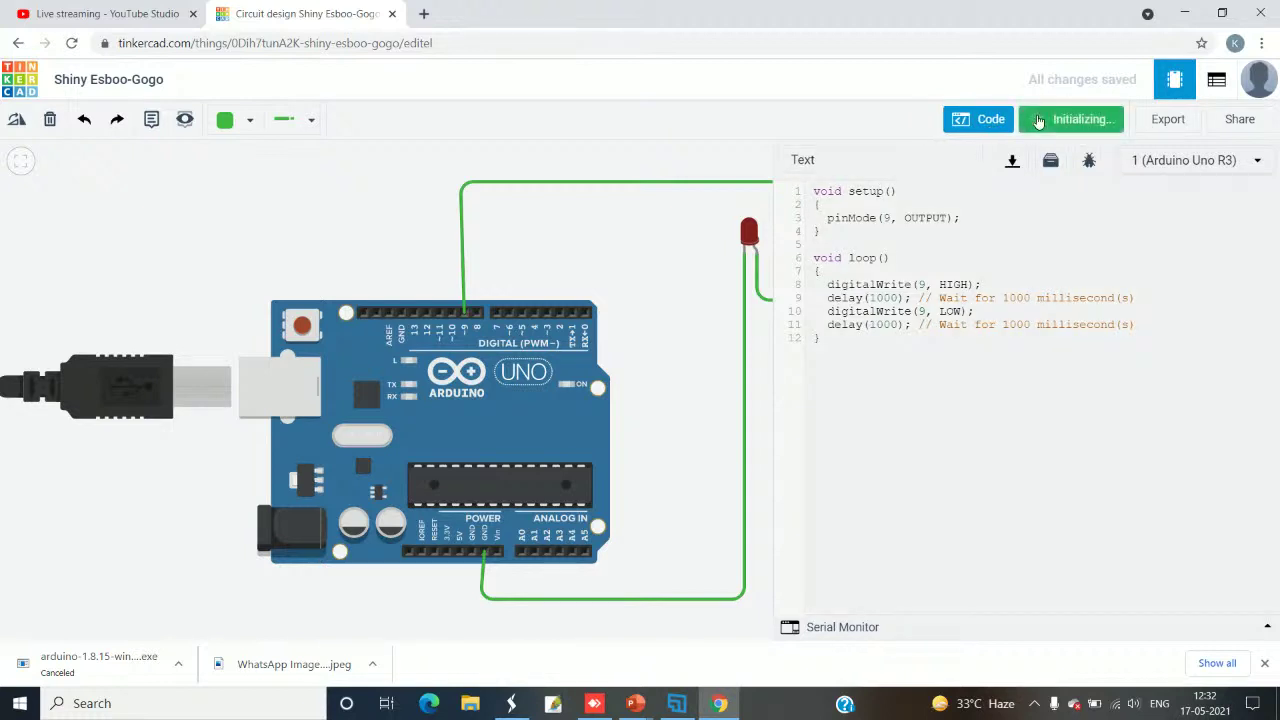
left_click(975, 122)
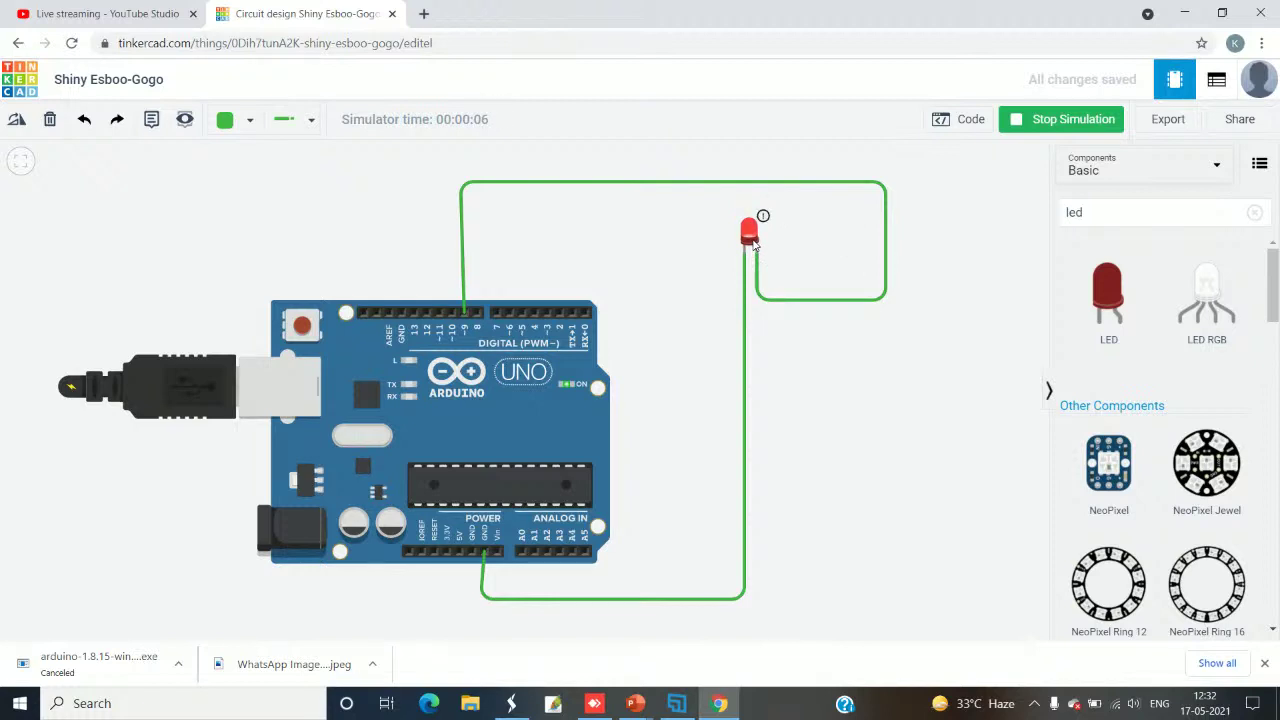
mouse_move(765, 218)
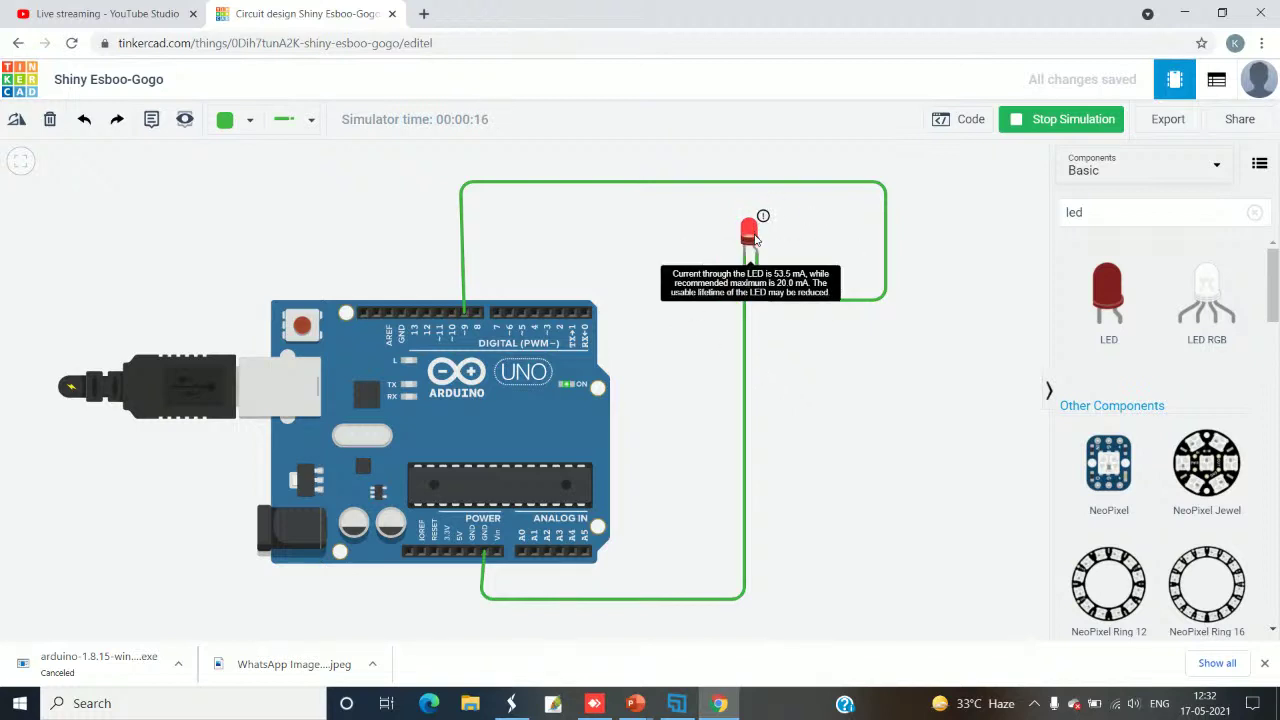
left_click(1040, 121)
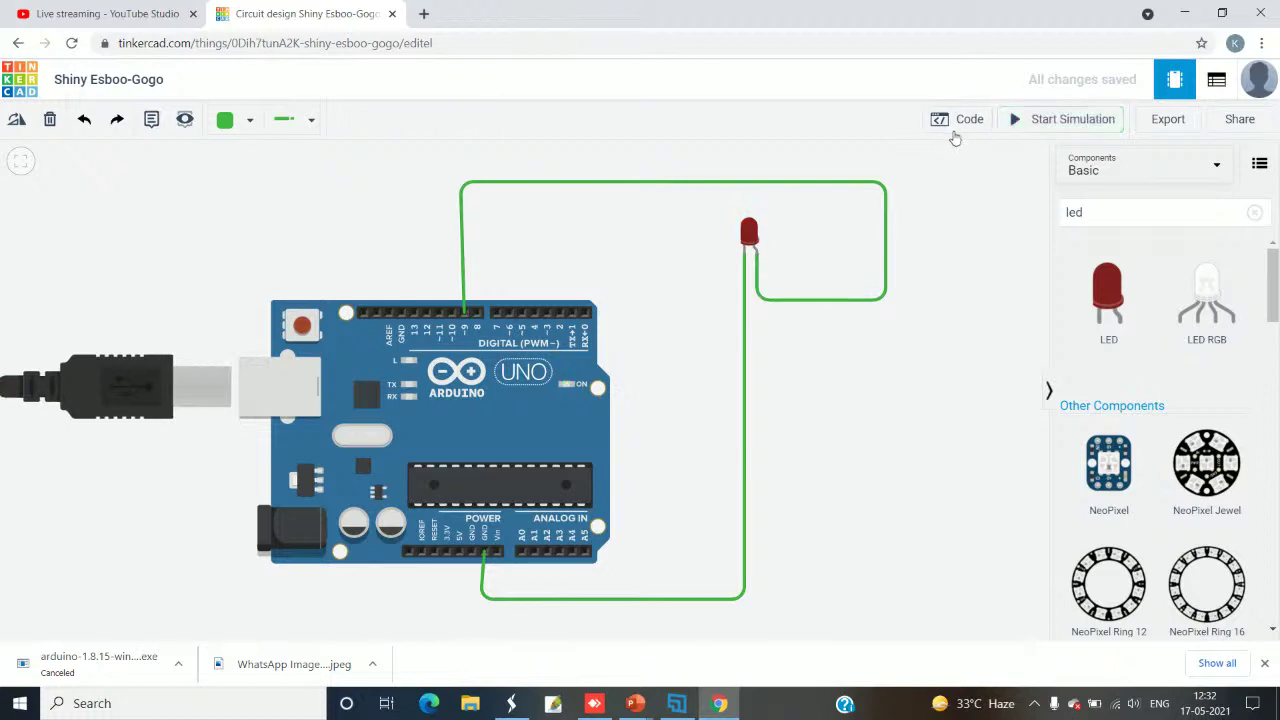
- Set the delay after digitalWrite(9, HIGH) in the Arduino code to 500
left_click(957, 125)
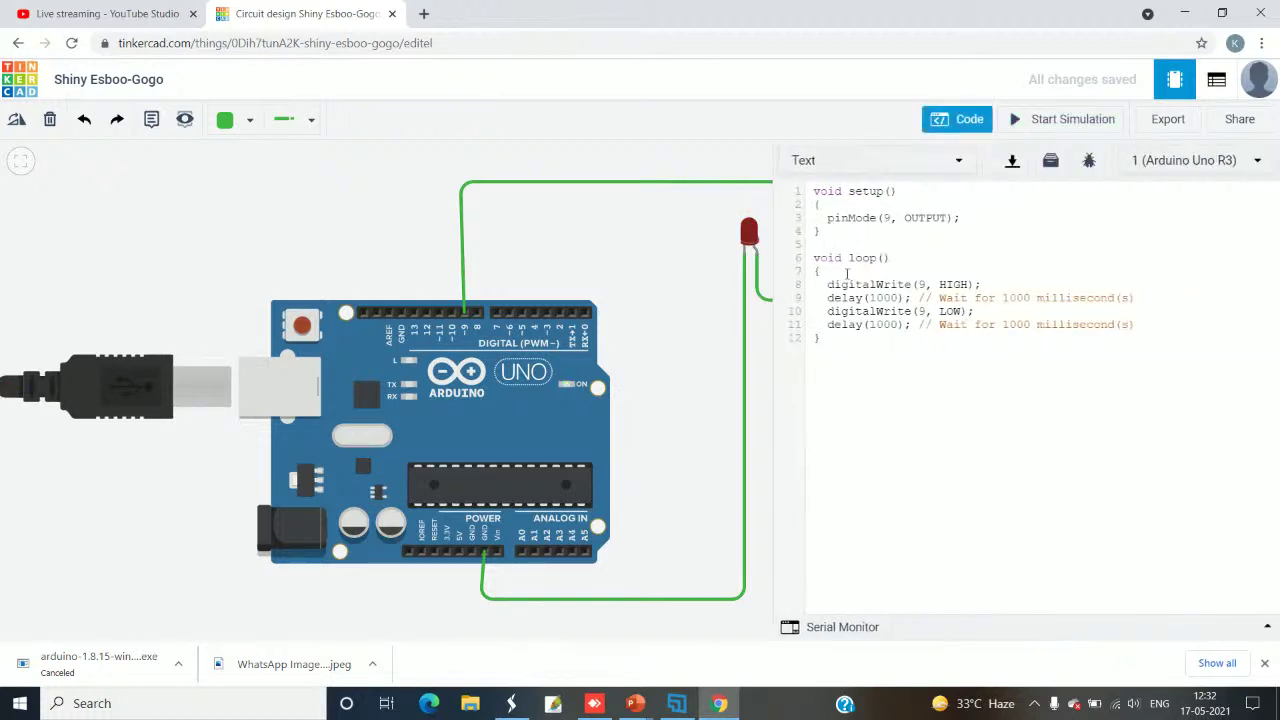
left_click(899, 297)
key("BackSpace")
key("BackSpace")
key("BackSpace")
key("BackSpace")
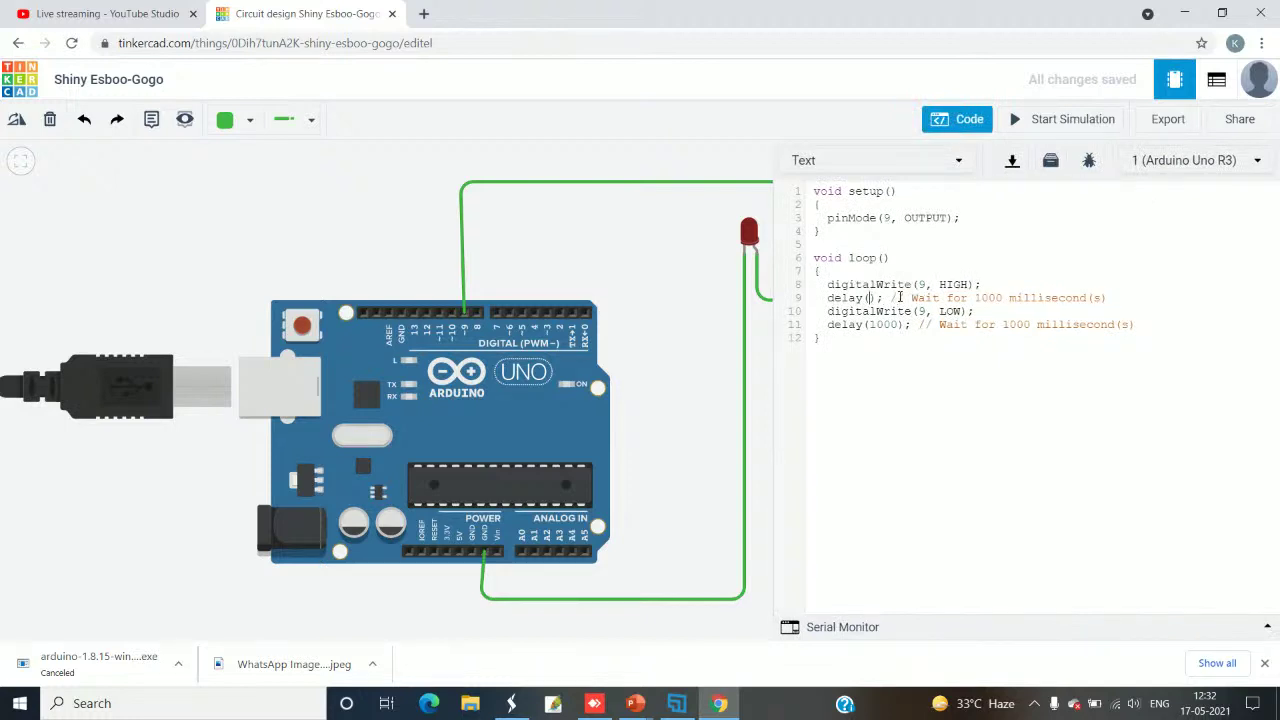
type("500")
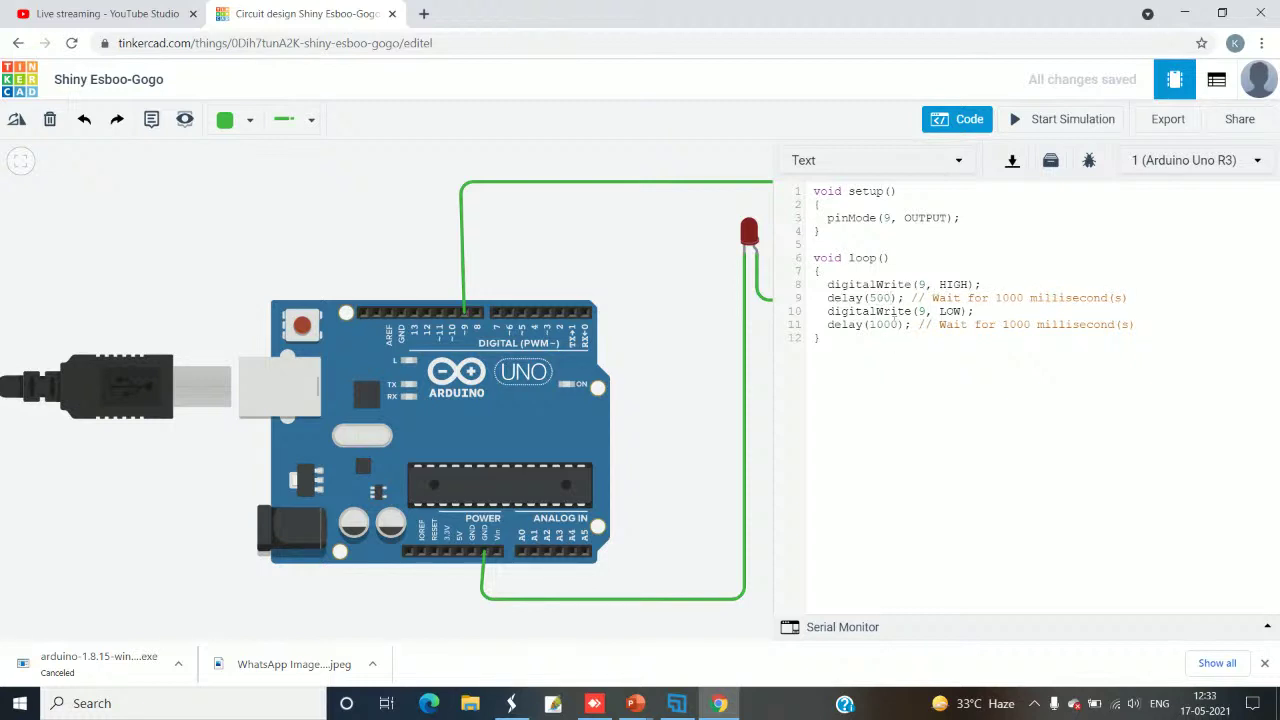
- Set the delay after digitalWrite(9, LOW) in the loop to 500
left_click(893, 324)
key("BackSpace")
key("BackSpace")
key("BackSpace")
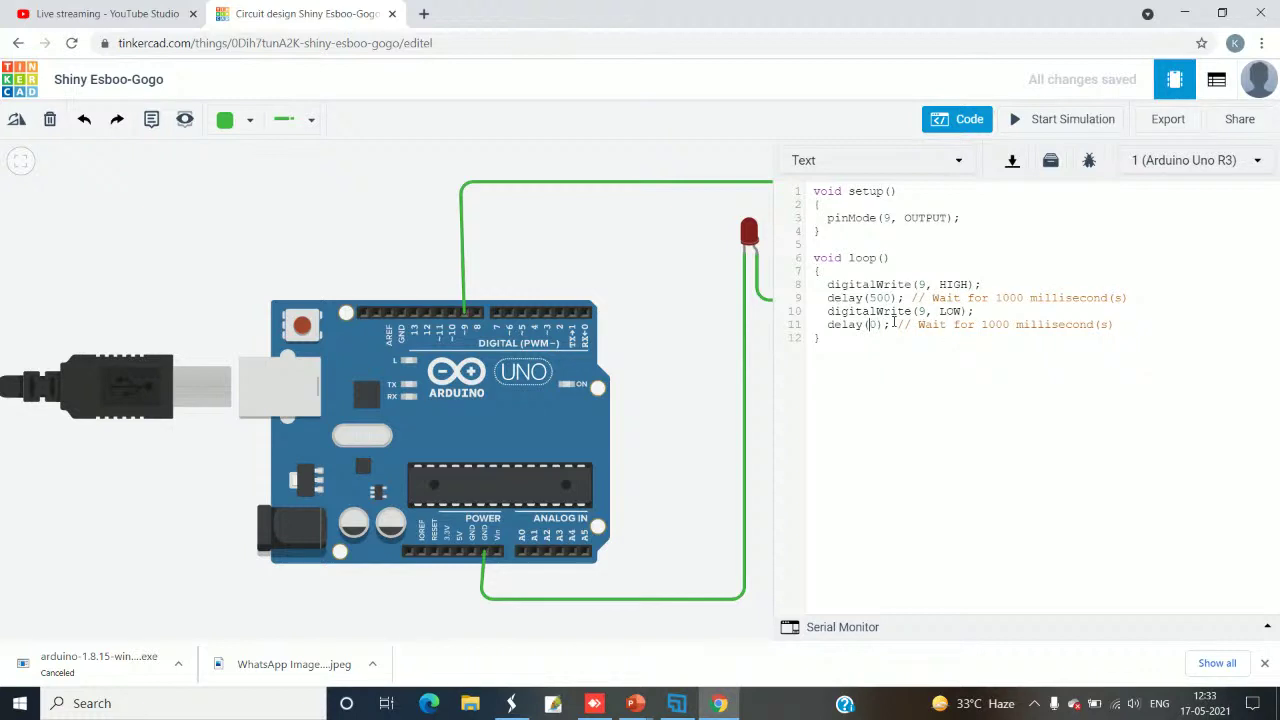
type("500")
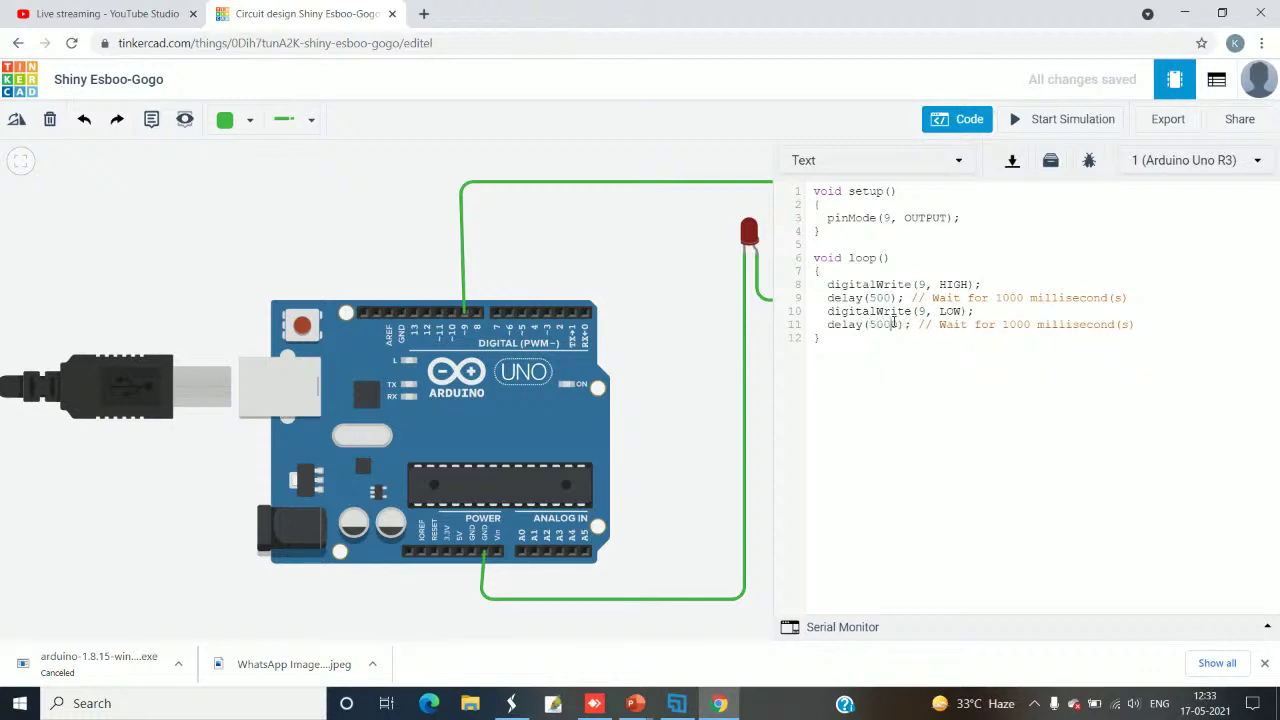
key("BackSpace")
- Simulate the edited sketch, watch the LED with the code hidden, and stop the simulation
left_click(1043, 119)
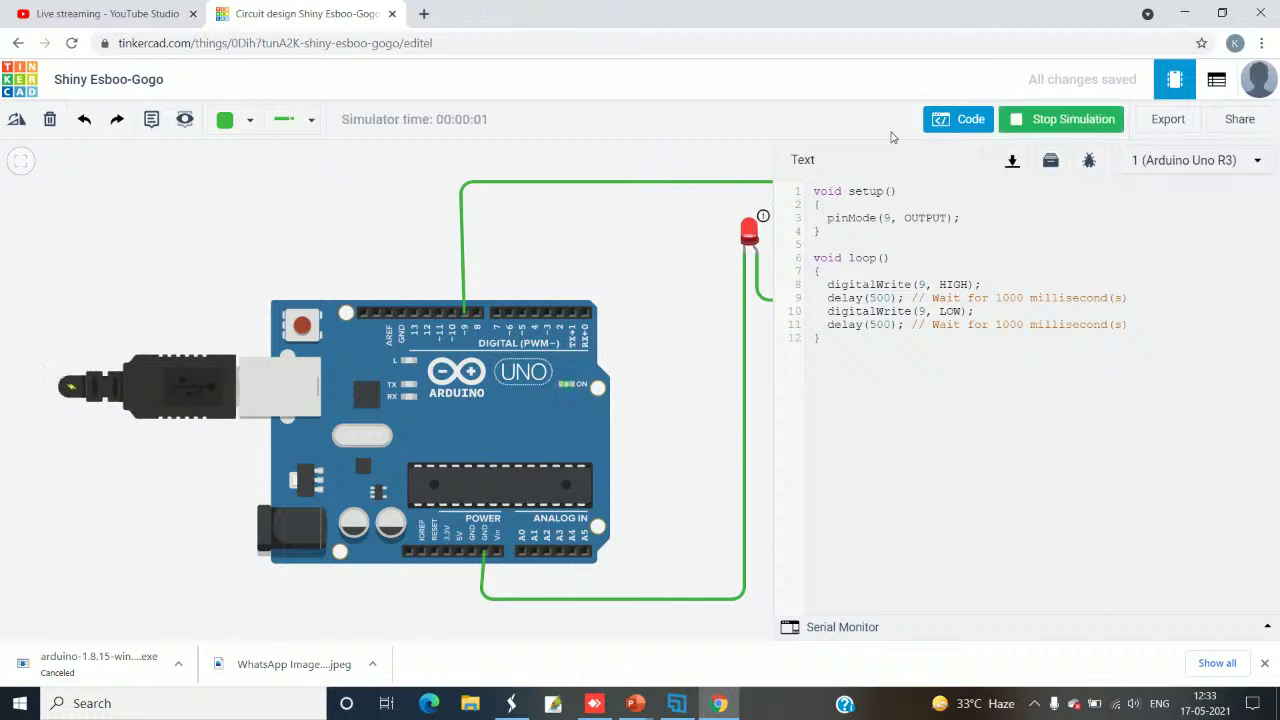
left_click(950, 119)
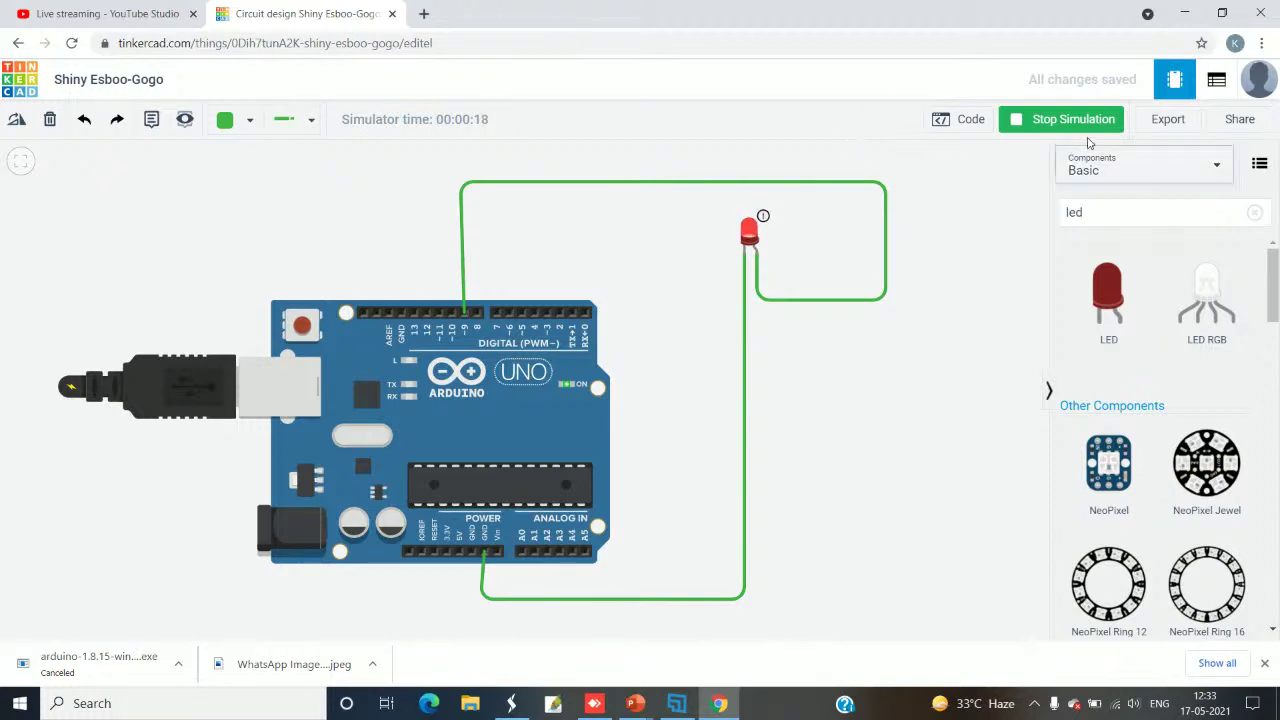
left_click(1060, 124)
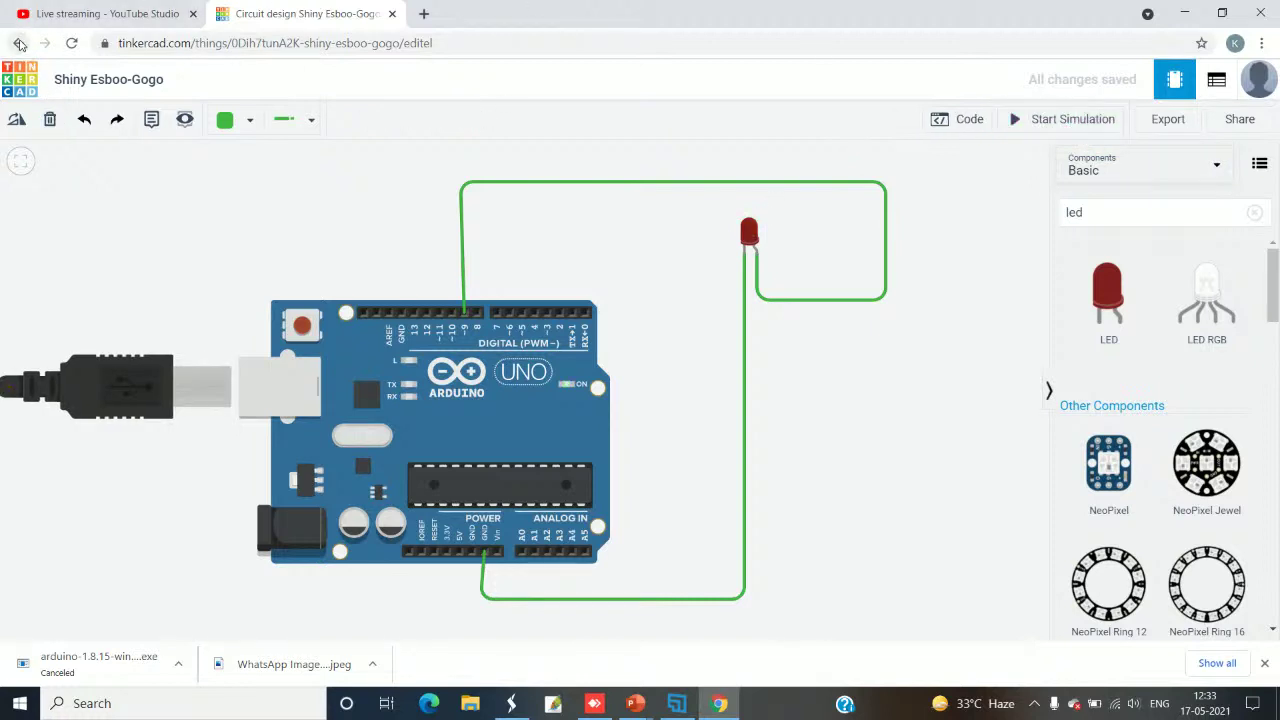
- Return to the Tinkercad dashboard and browse the saved designs in the Circuits collection
left_click(19, 43)
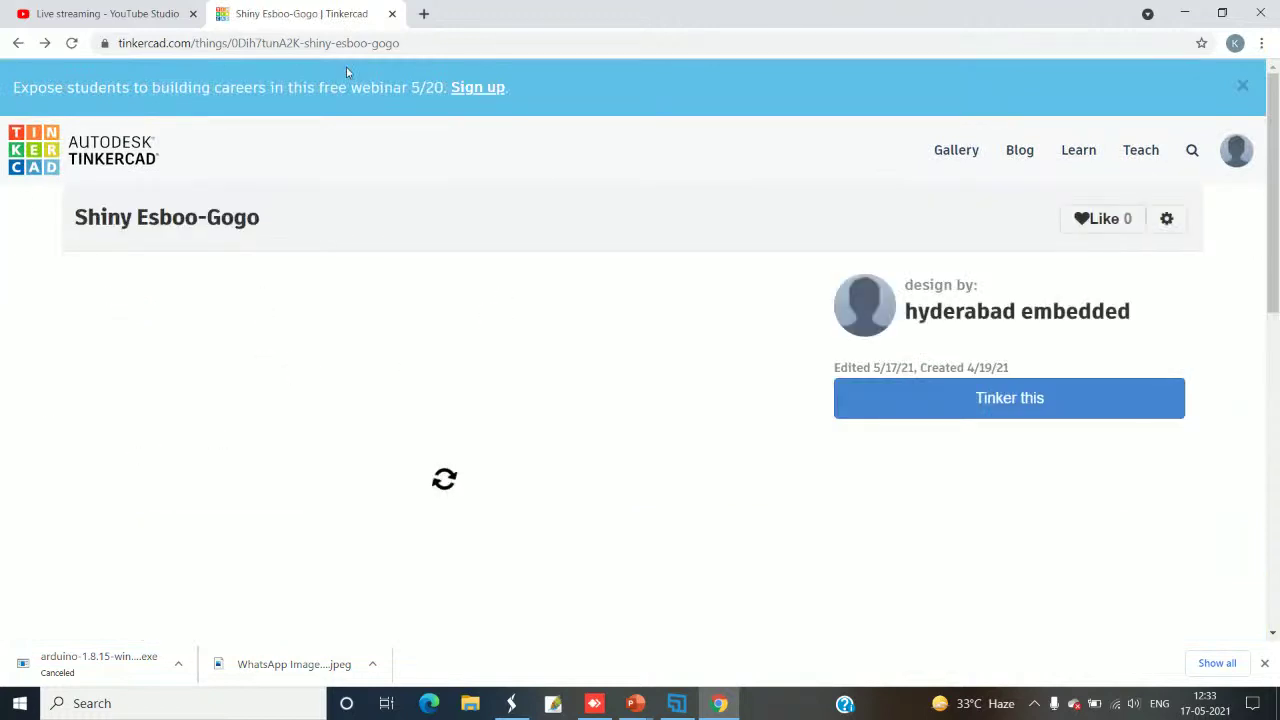
left_click(16, 45)
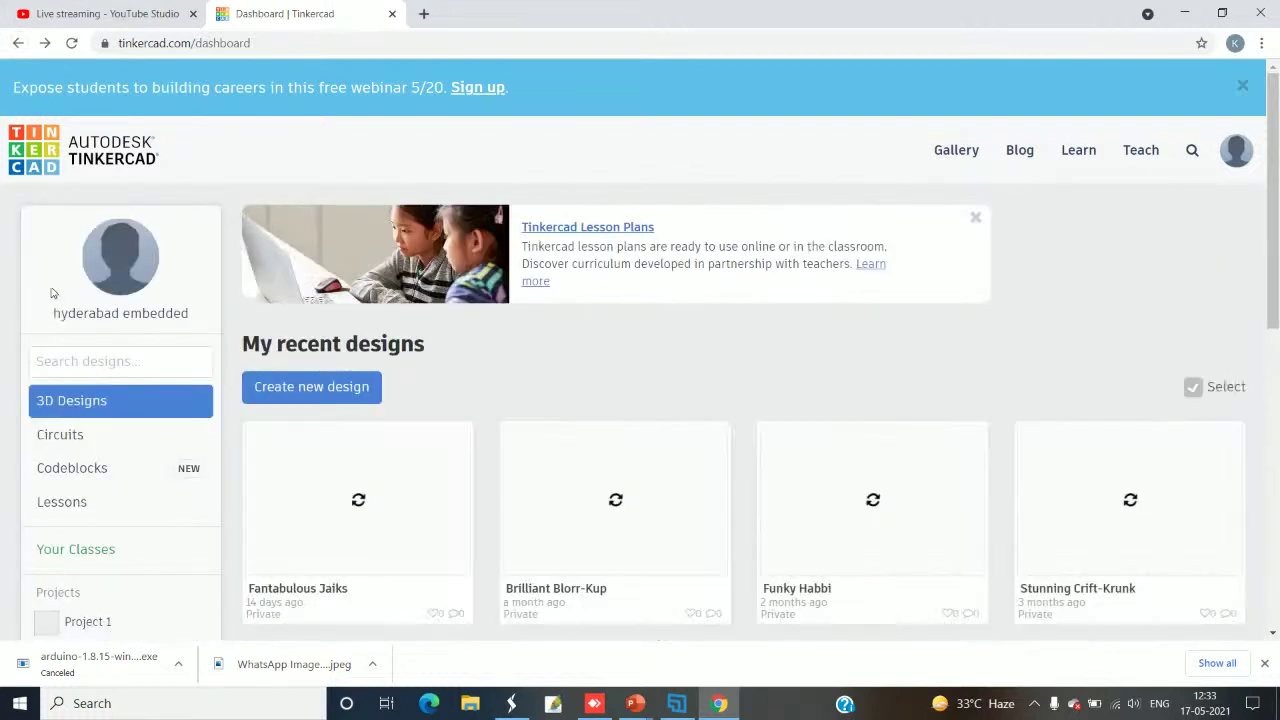
left_click(100, 439)
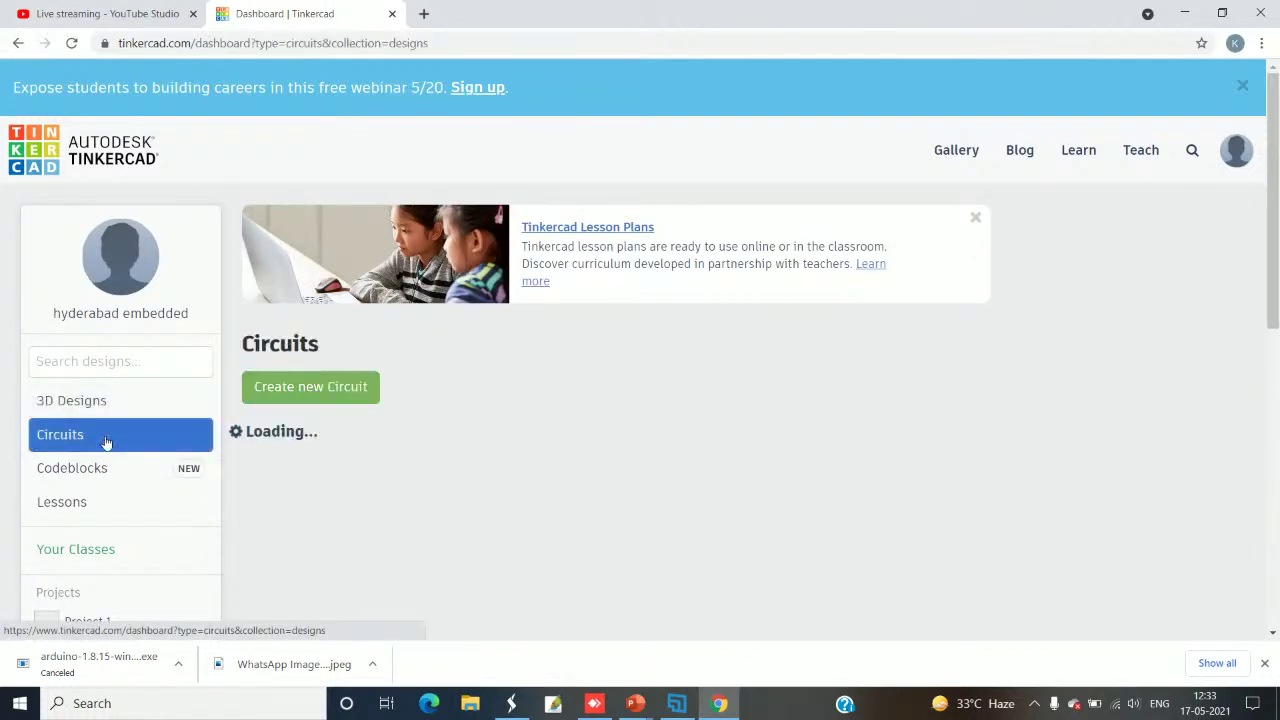
scroll(717, 466, "down", 1)
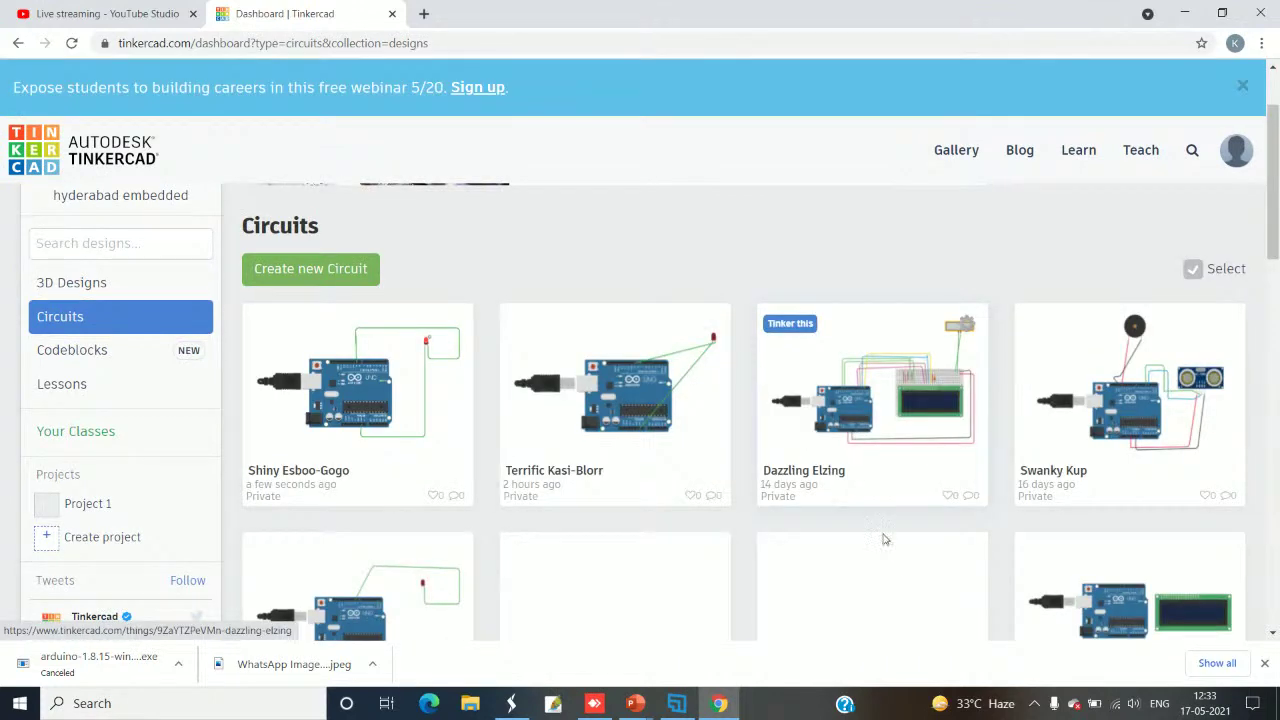
scroll(878, 534, "down", 2)
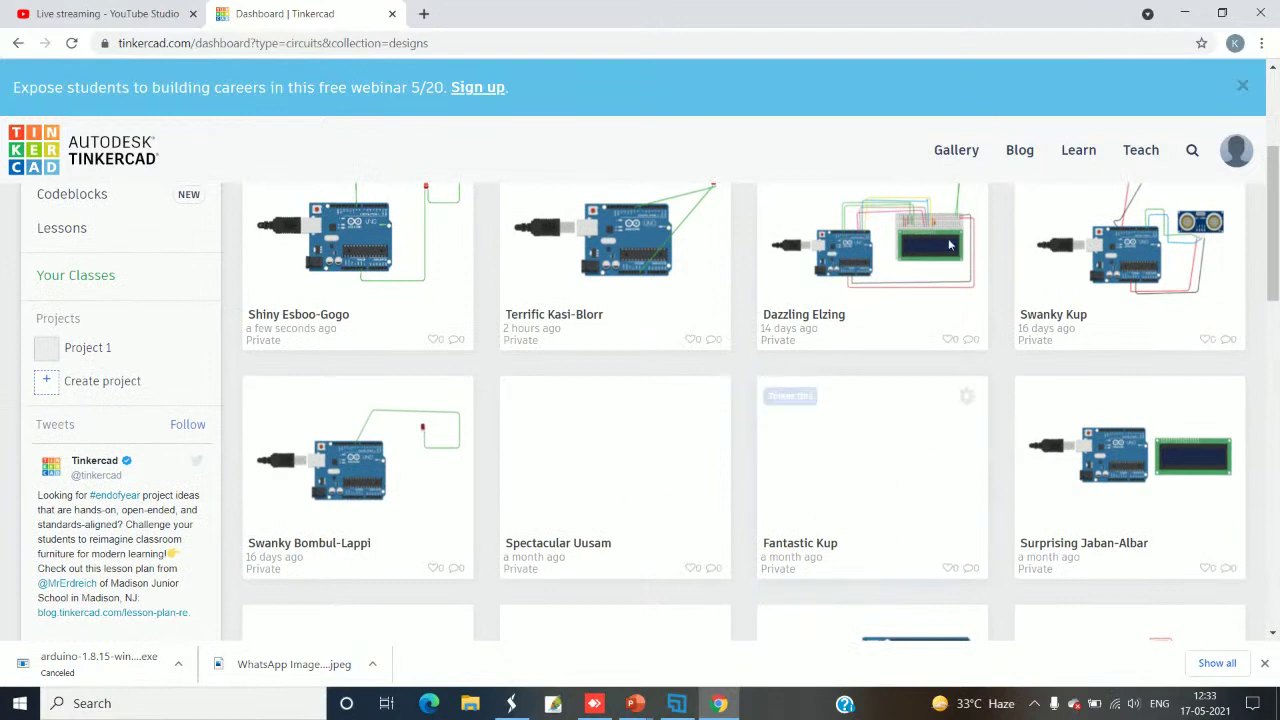
scroll(950, 245, "up", 2)
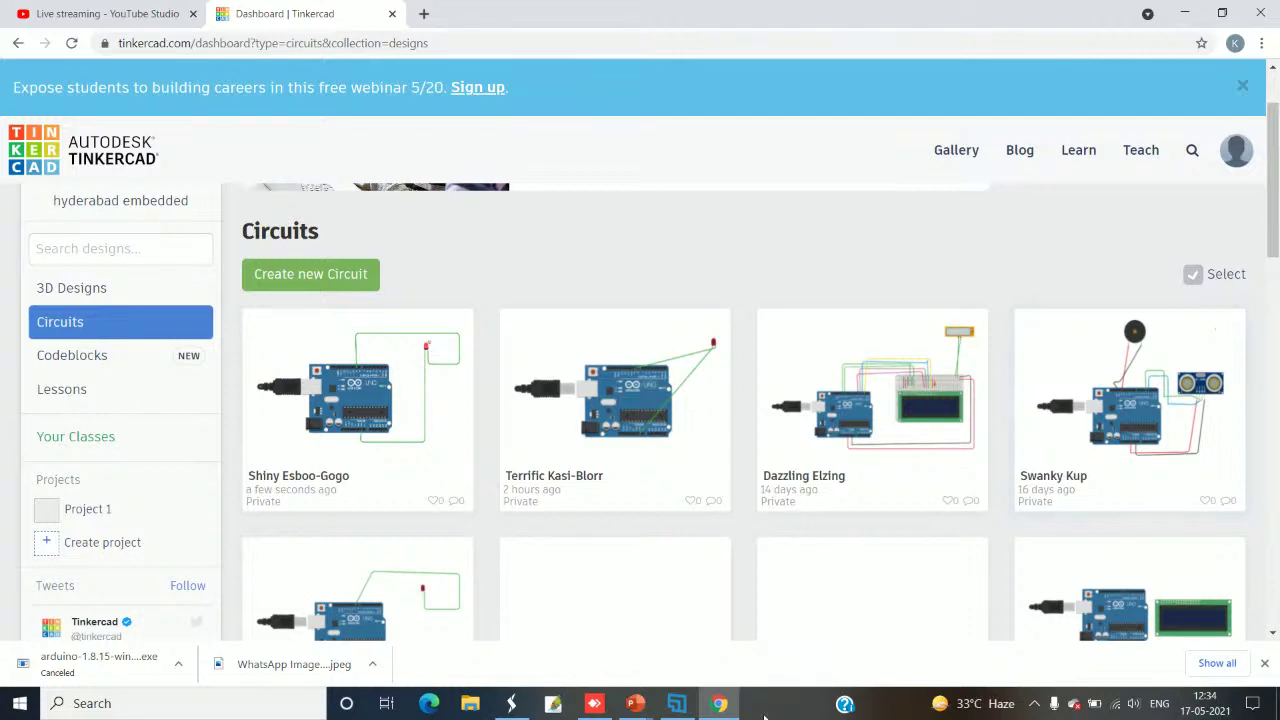
- Switch to the Embedded presentation in PowerPoint and page from Our First Program to the breadboard Connections slide
mouse_move(652, 703)
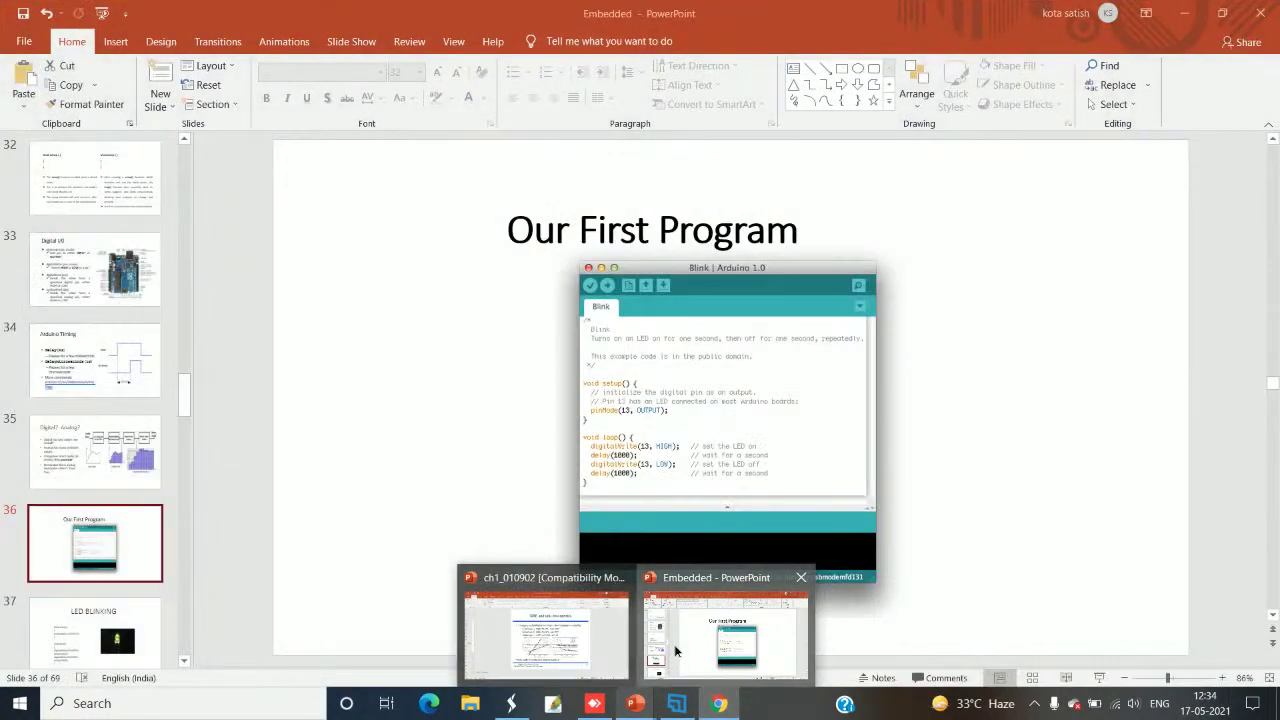
left_click(678, 650)
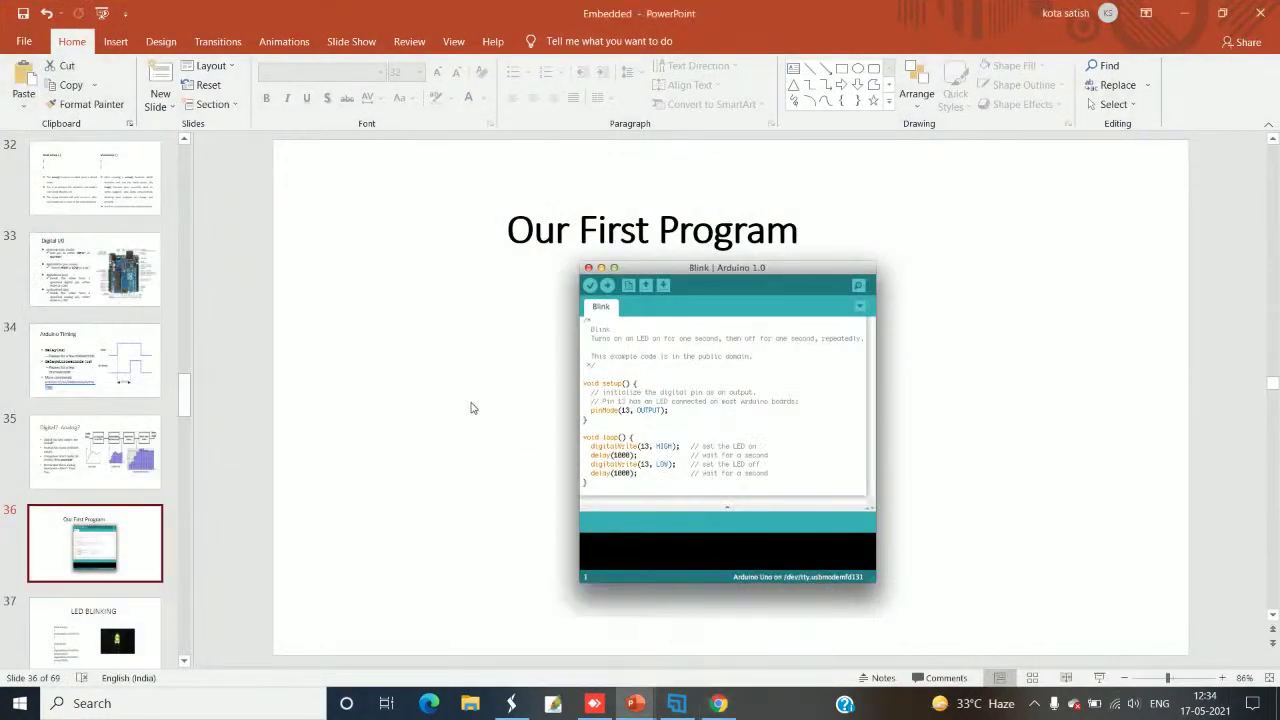
key("Down")
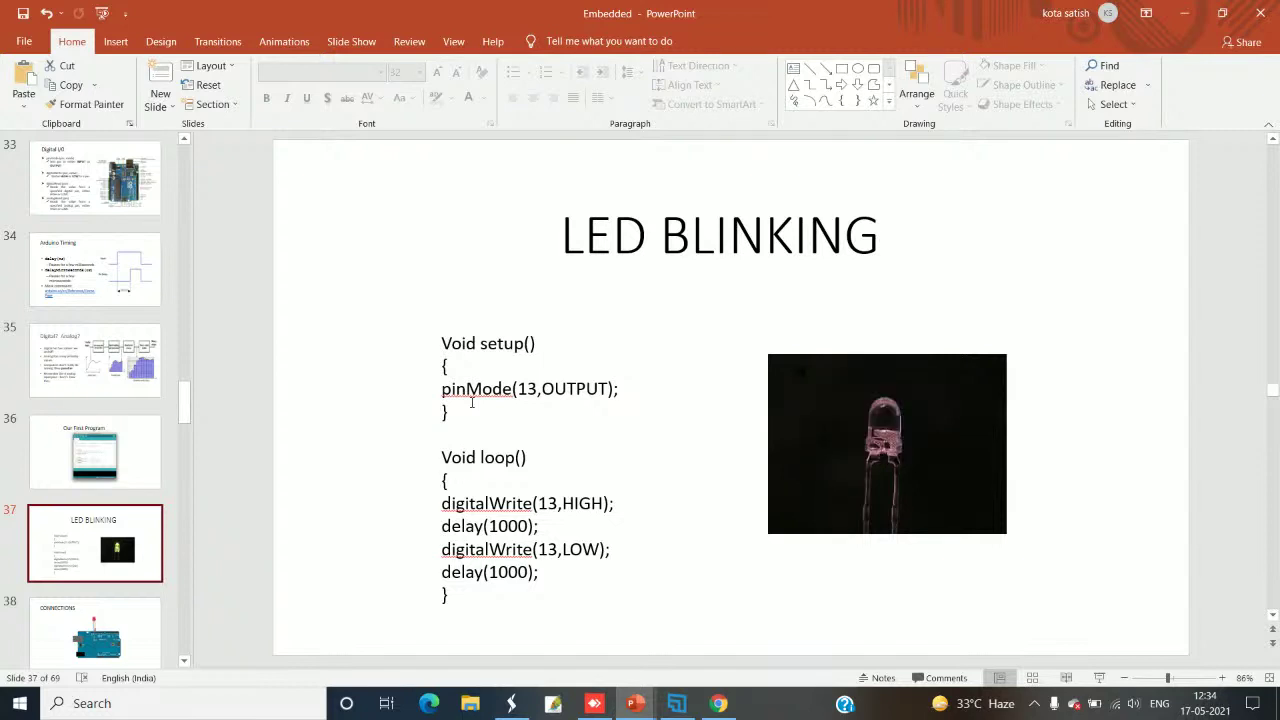
scroll(471, 402, "down", 1)
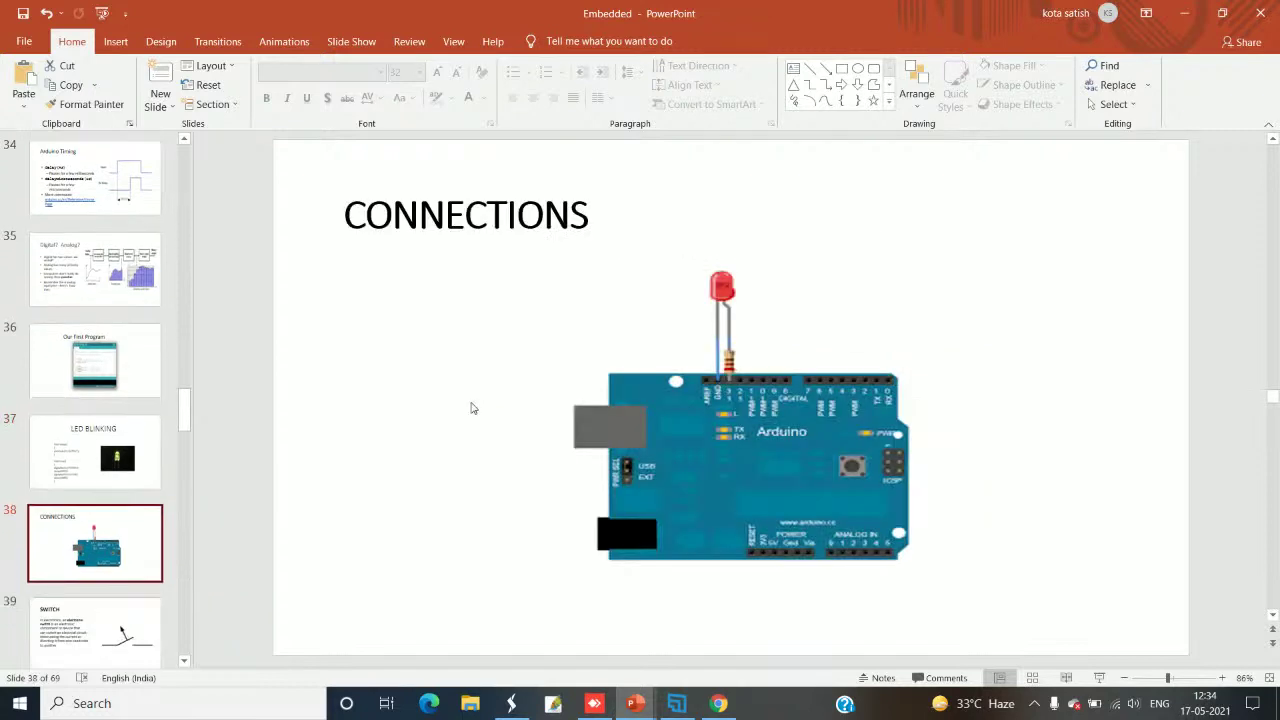
scroll(473, 407, "down", 2)
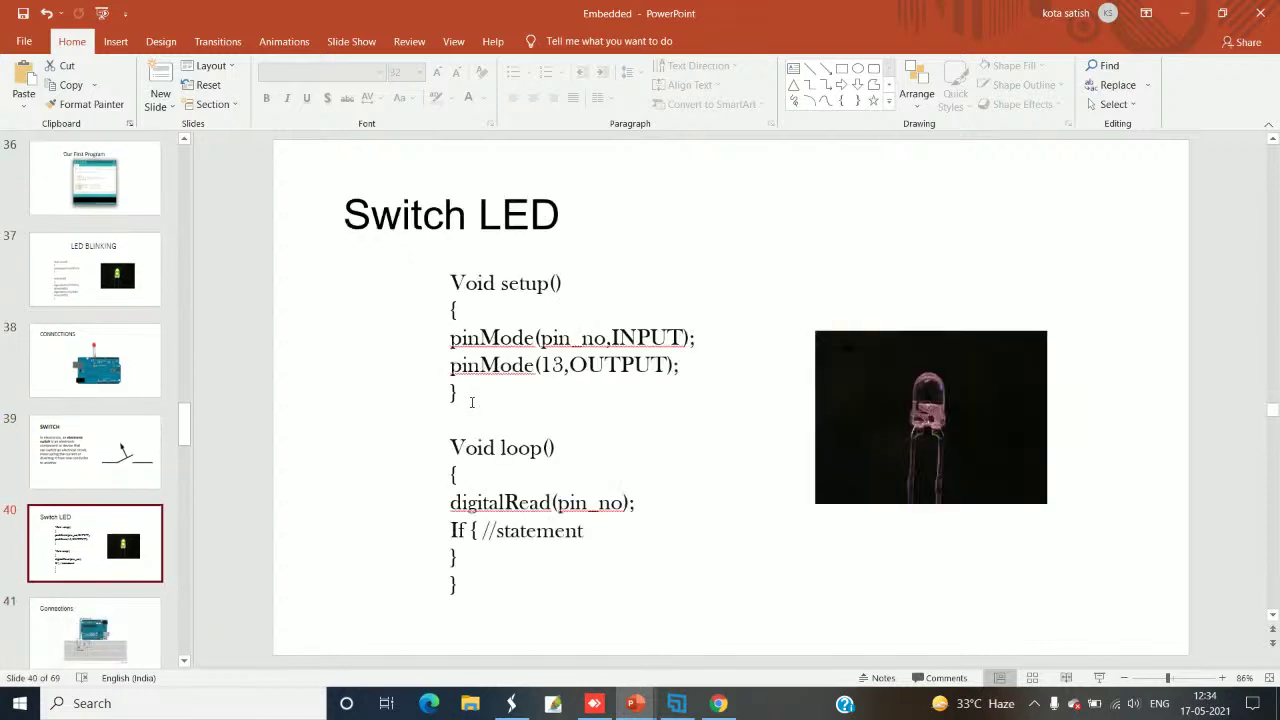
scroll(471, 402, "down", 1)
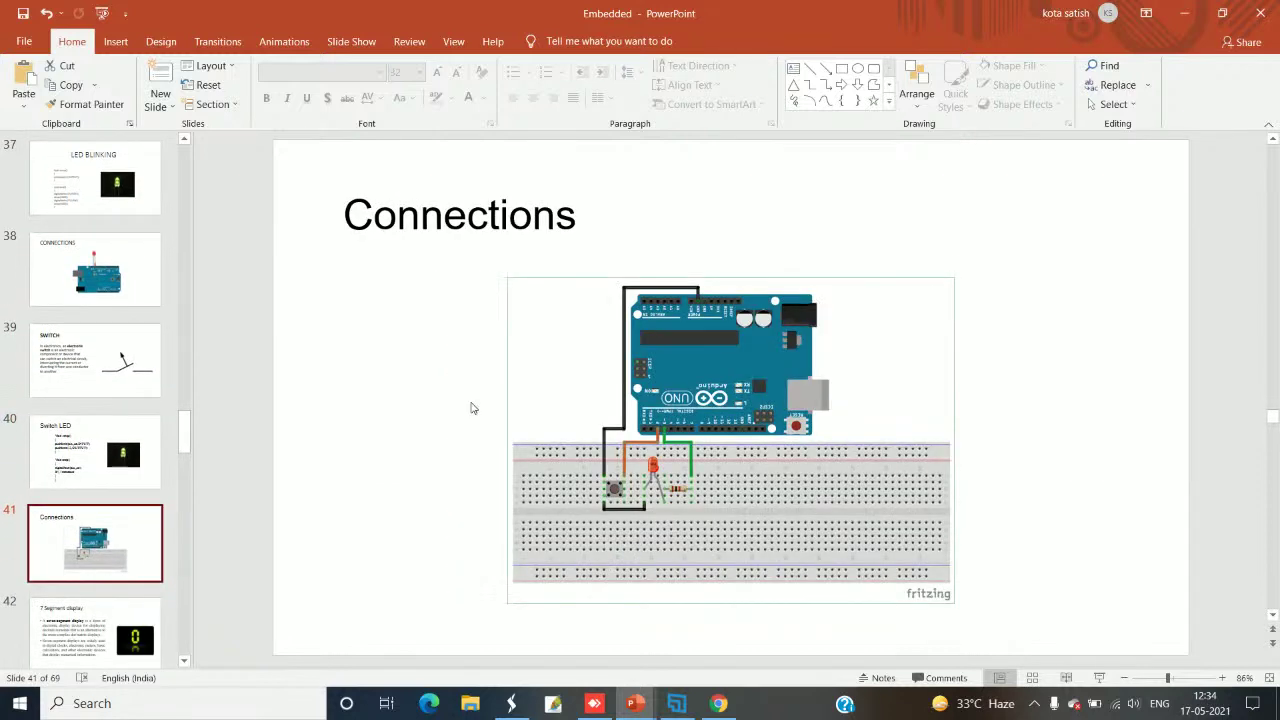